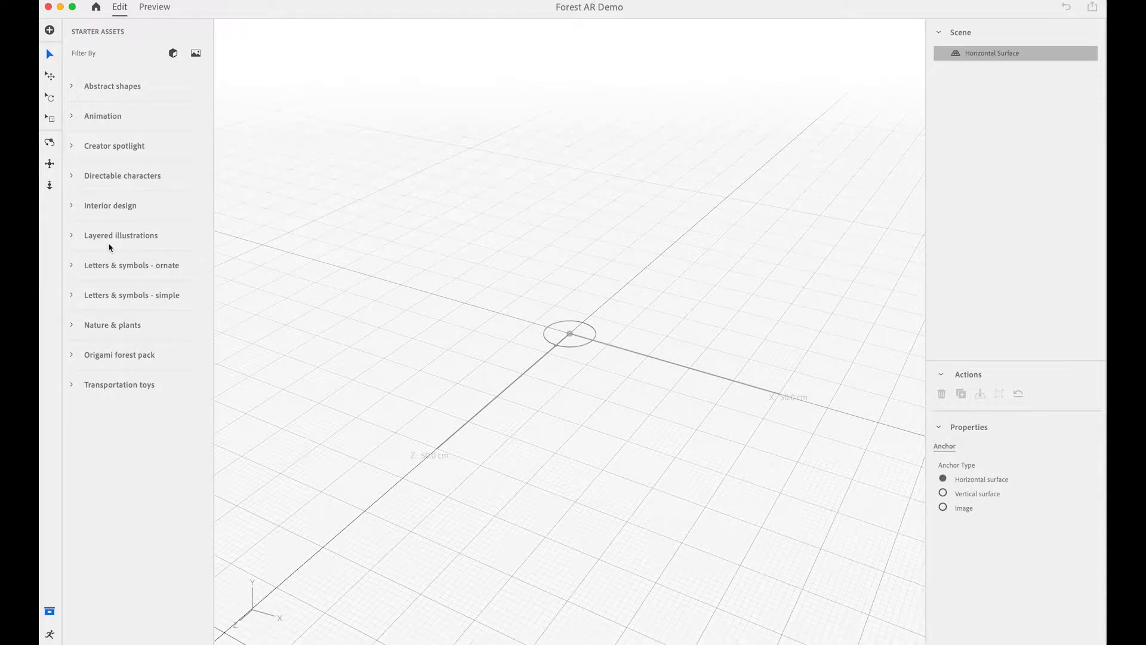
Step: Add the Nature layered illustration to the scene and scale it up to about 2.8
left_click(76, 237)
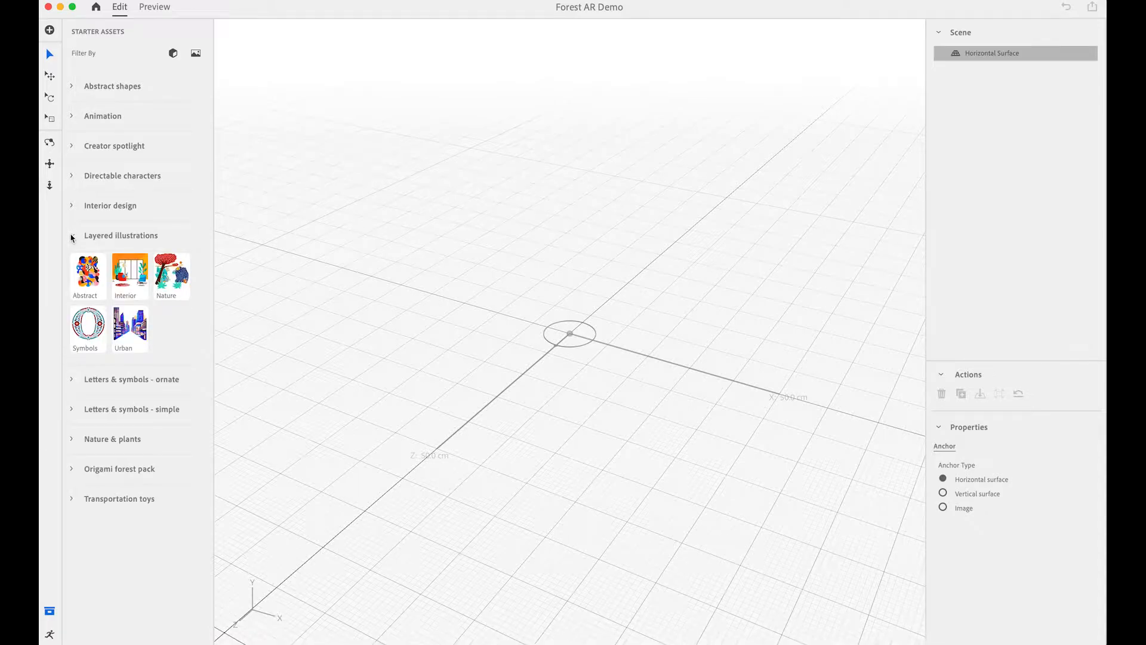
left_click(170, 279)
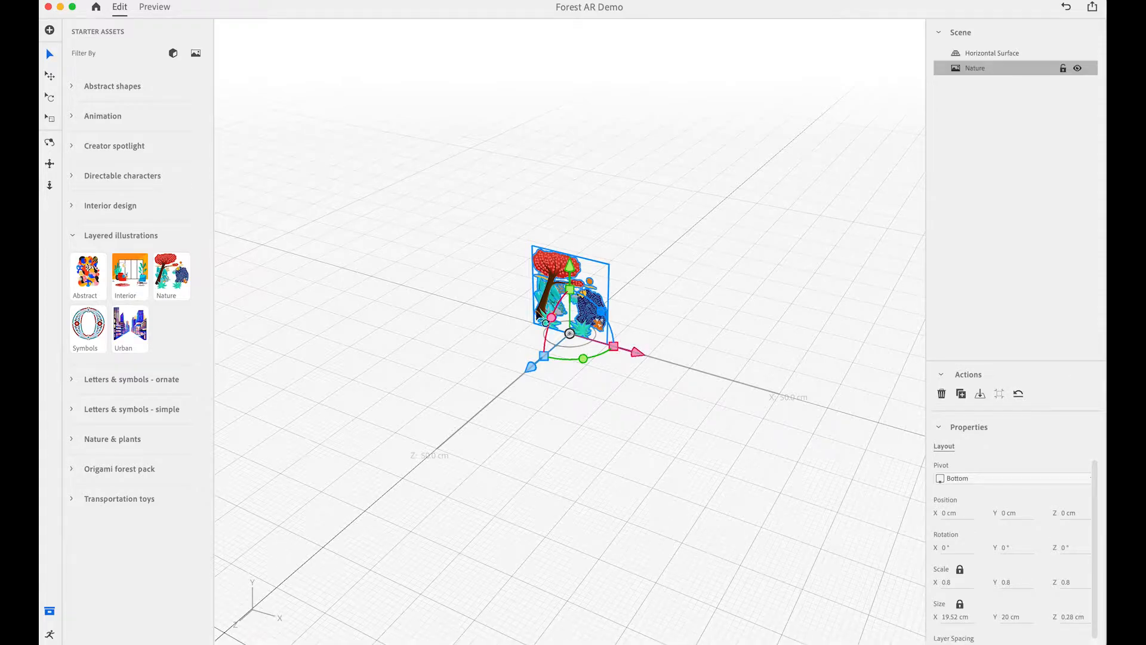
mouse_move(636, 357)
left_mouse_down()
mouse_move(725, 379)
mouse_move(637, 357)
left_mouse_up()
left_click_drag(604, 312, 732, 399)
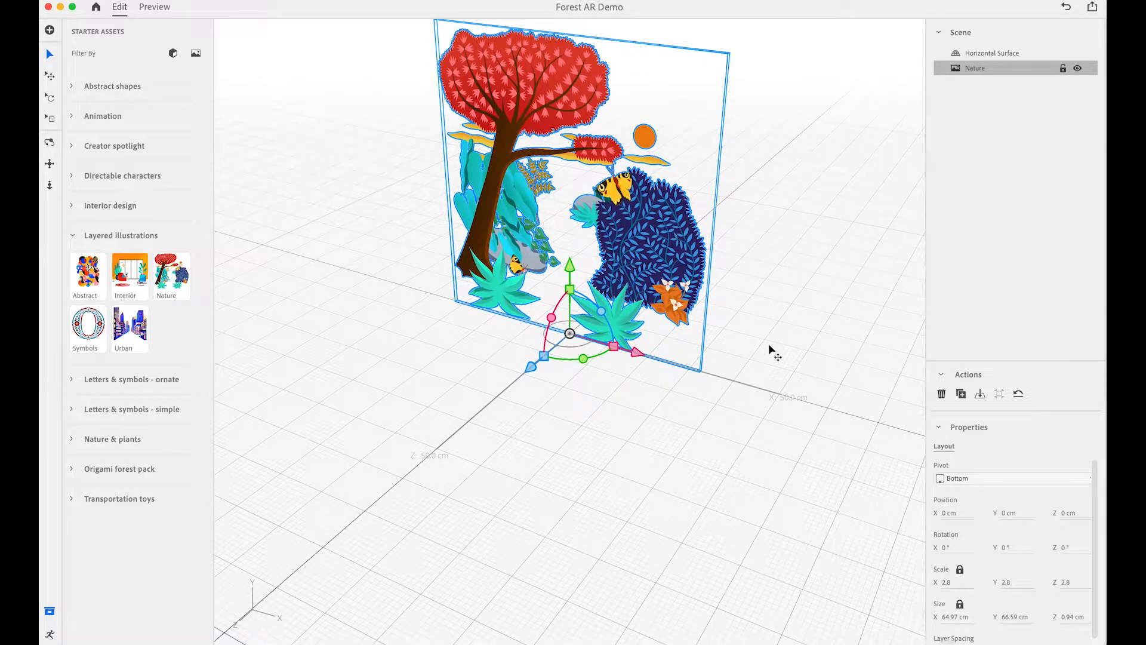
Step: Set the Nature illustration's Z layer spacing to 35 cm
scroll(1096, 501, "down", 1)
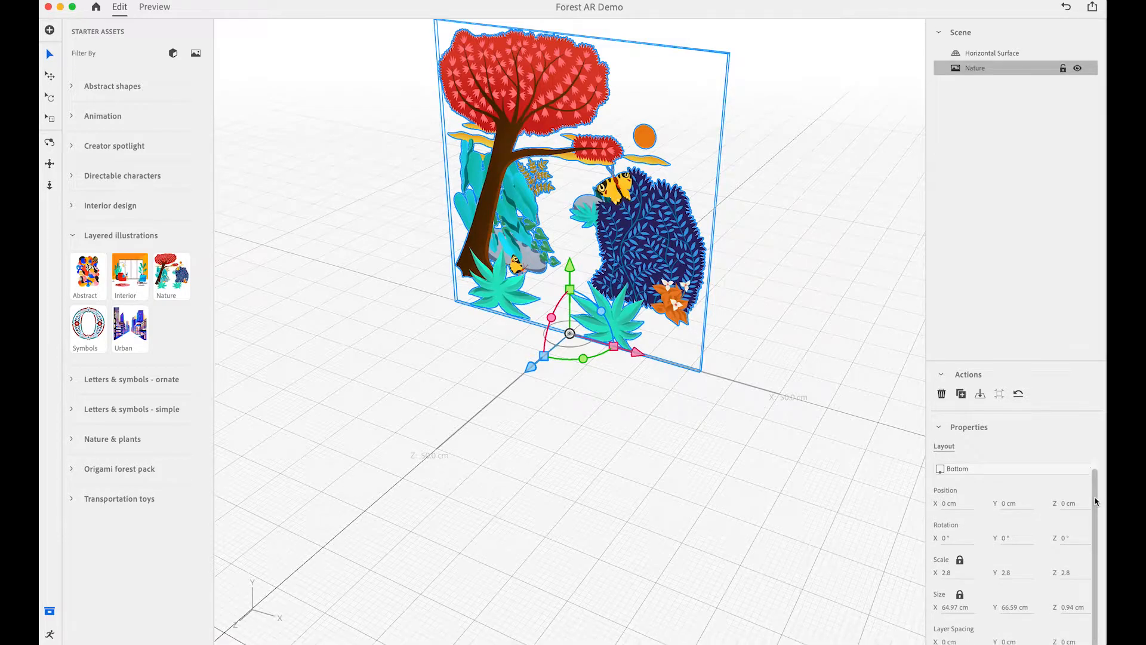
left_click(1075, 642)
type("35")
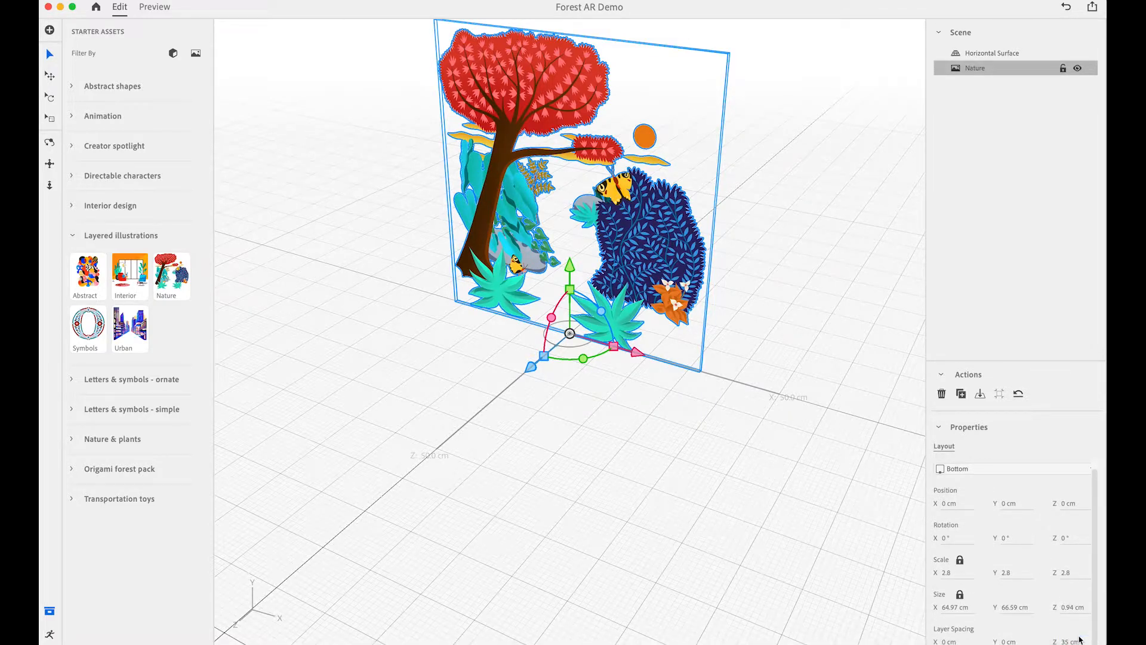
key("Return")
left_click(747, 441)
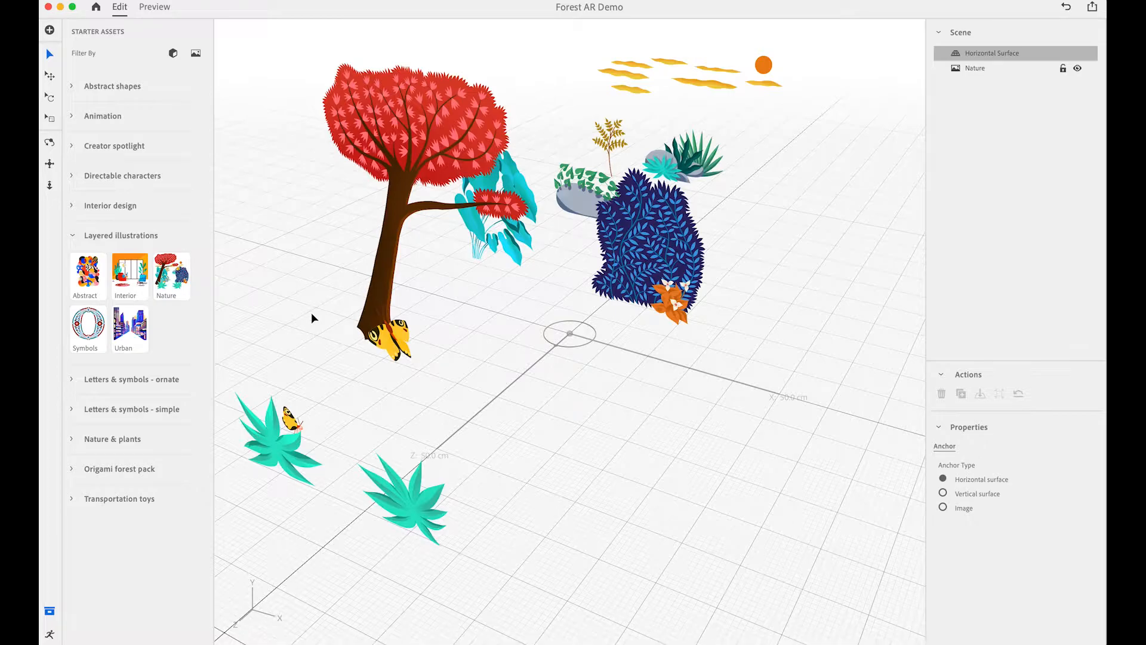
Step: Add the Fox from the Origami forest pack, bring it forward to about Z 35 cm and scale it to 0.4
left_click(78, 237)
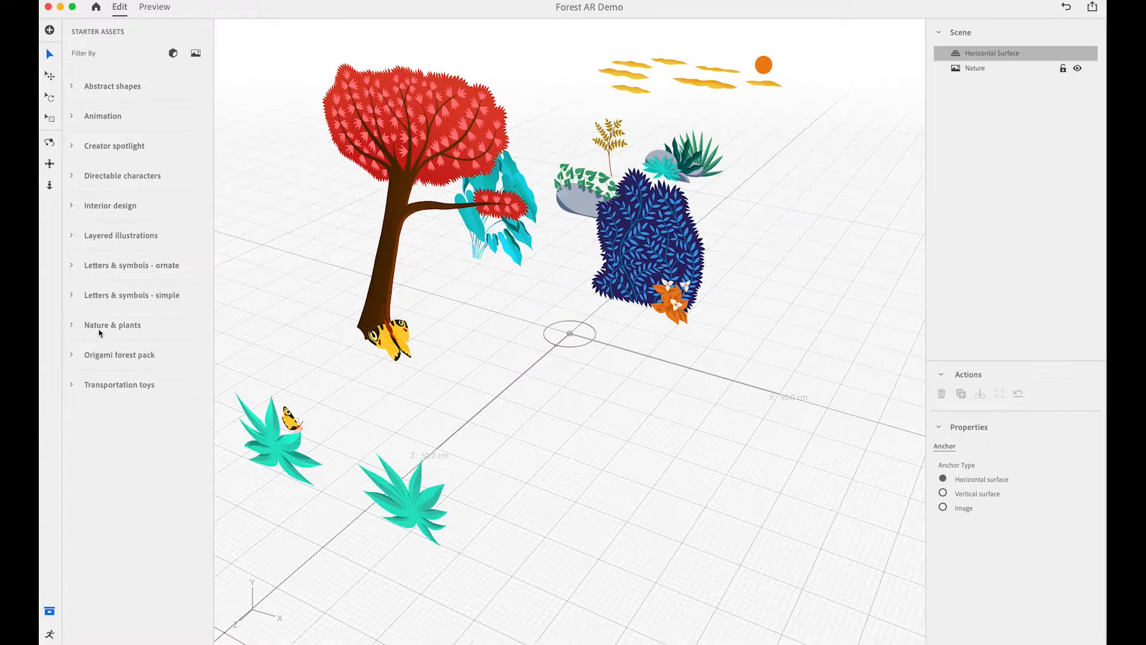
left_click(80, 356)
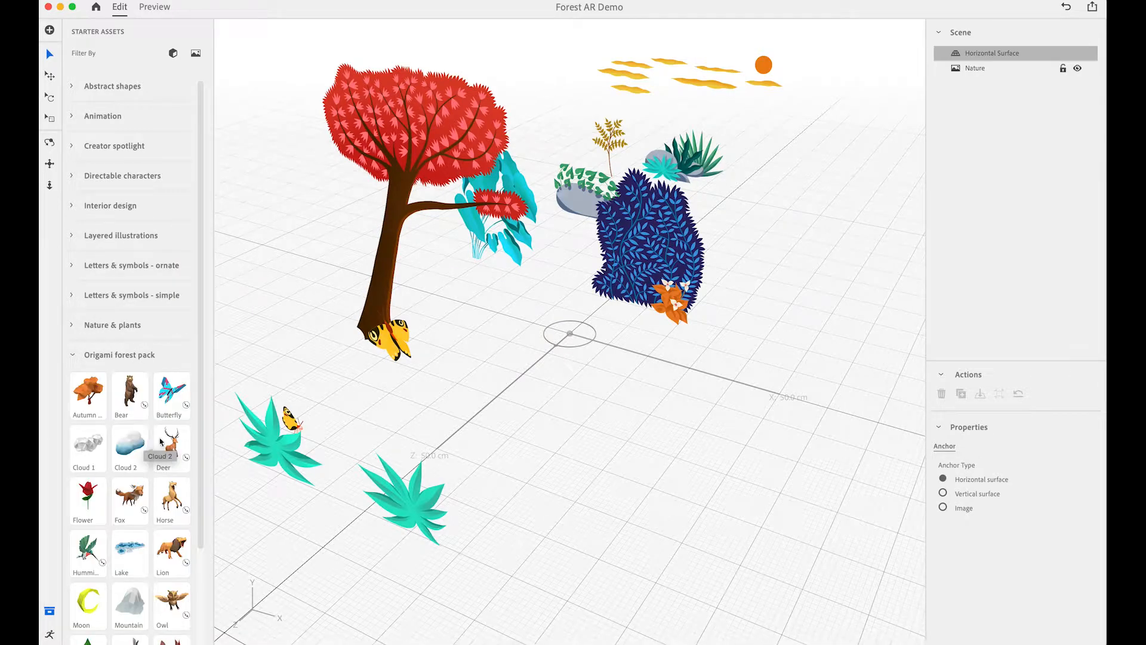
left_click(129, 496)
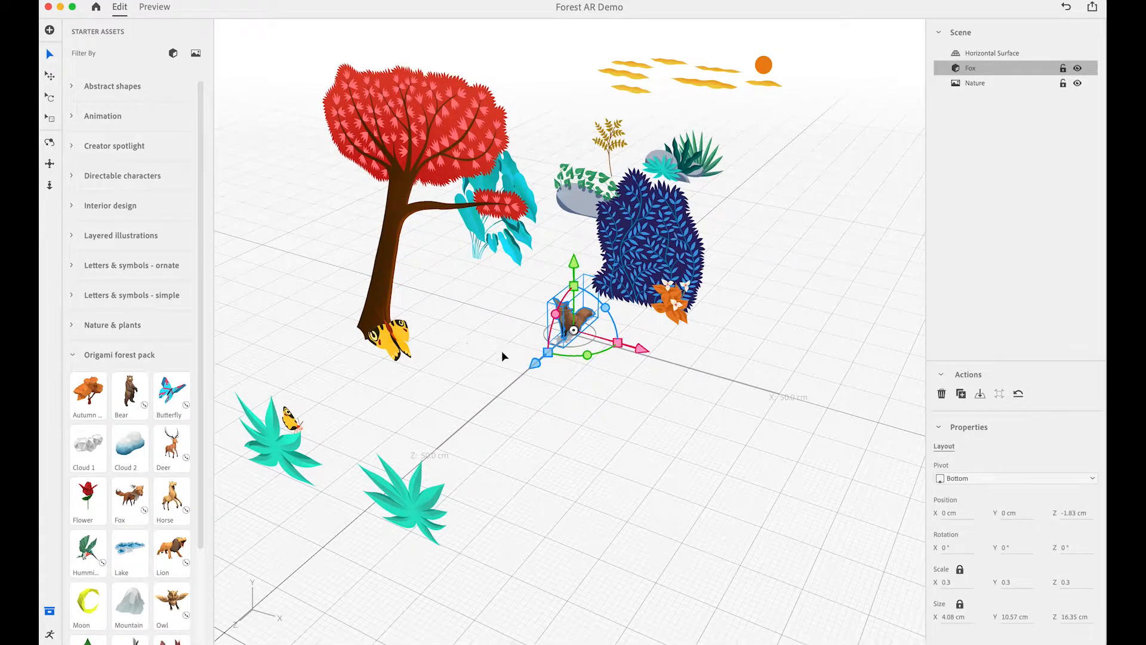
left_click_drag(539, 364, 418, 453)
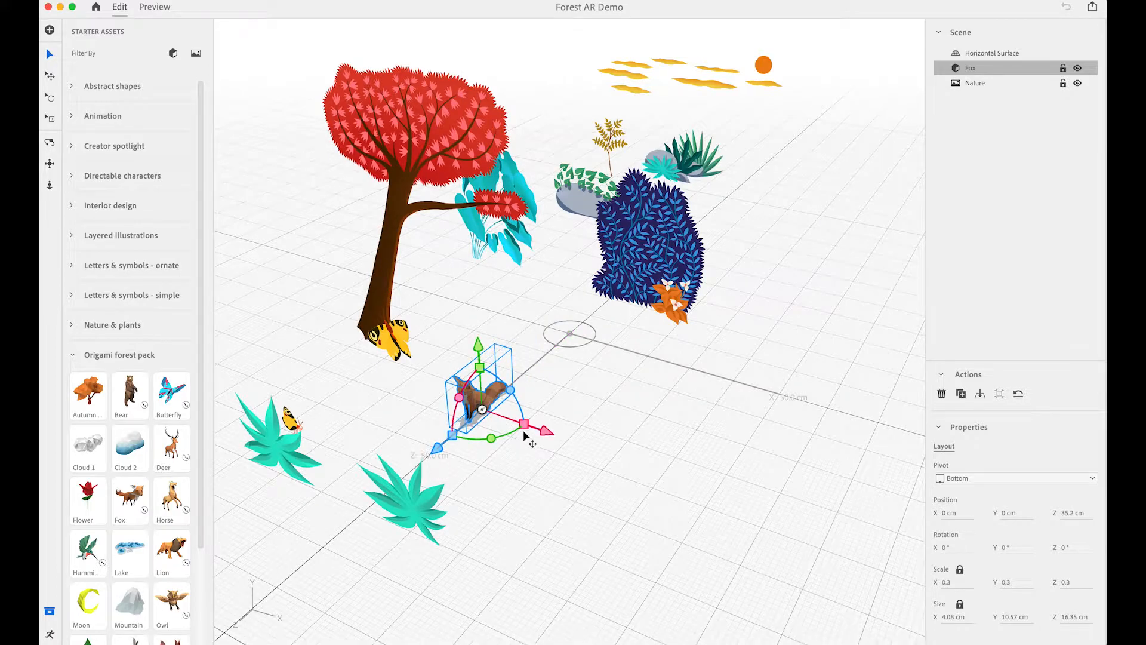
left_click_drag(526, 426, 552, 443)
Step: Move the fox to about X -15 cm, Z 81 cm, in front of the butterfly's plant
middle_click_drag(475, 301, 646, 214)
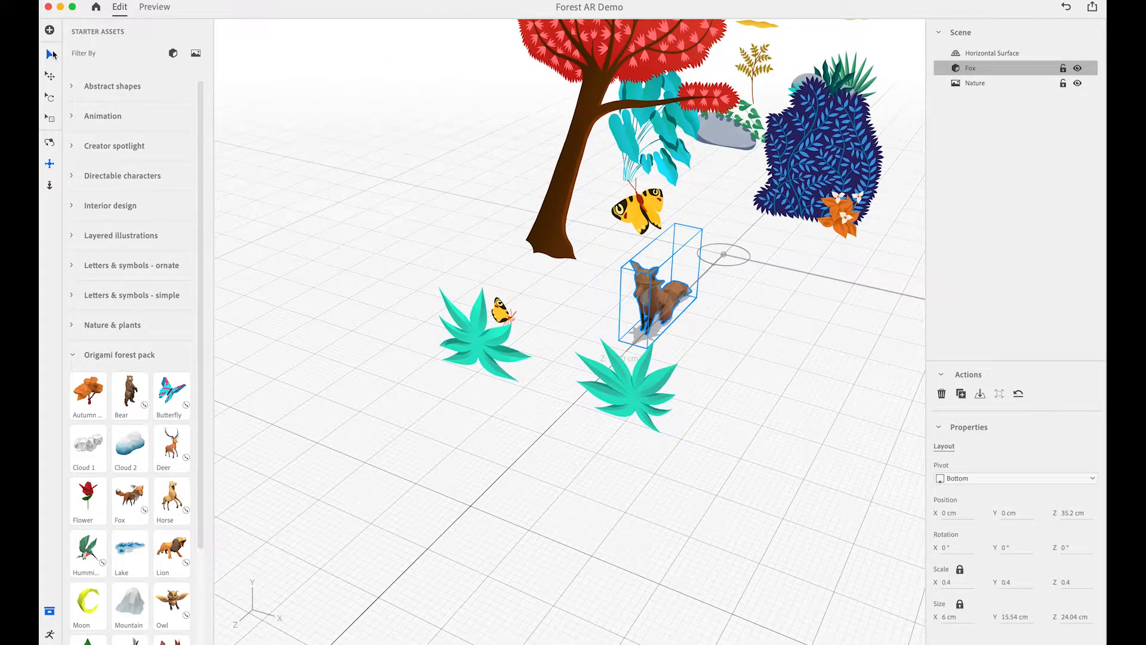
left_click_drag(628, 351, 478, 481)
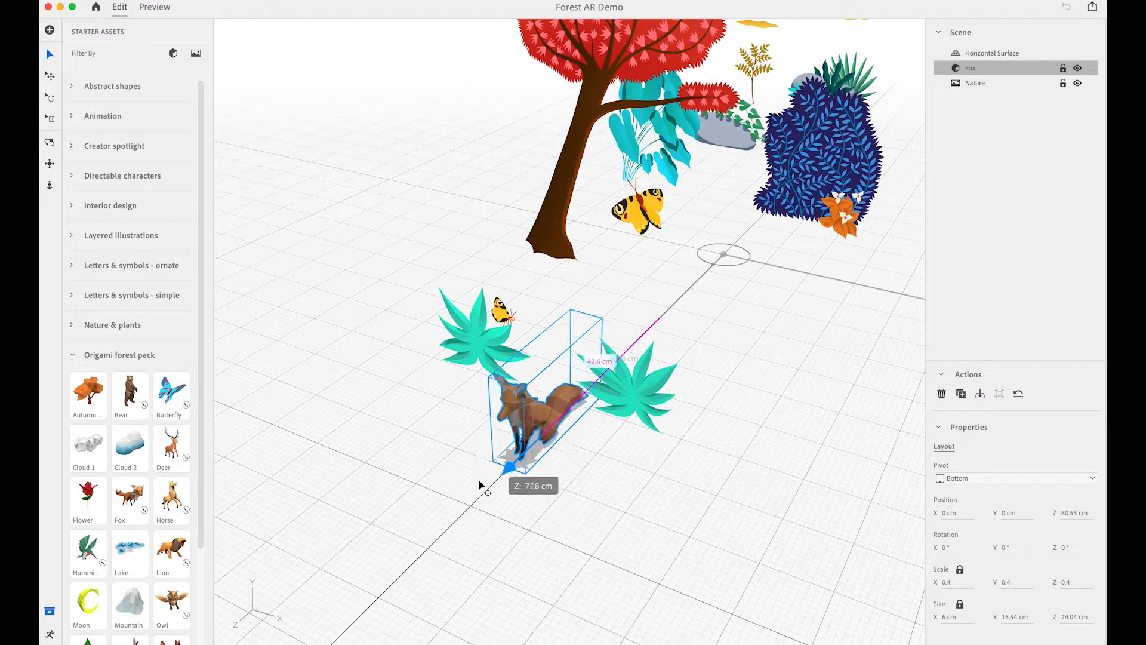
left_click_drag(604, 460, 528, 430)
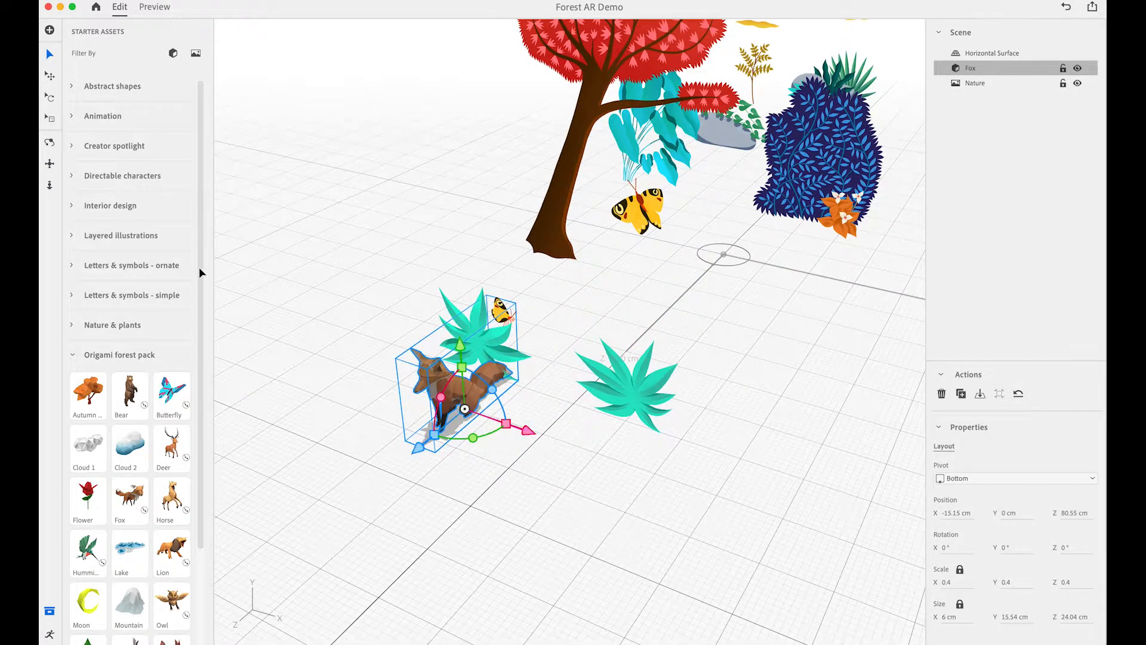
Step: Add the origami Bear, place it at about X 33 cm, Z 75 cm and size it to a scale of 0.2
left_click(129, 394)
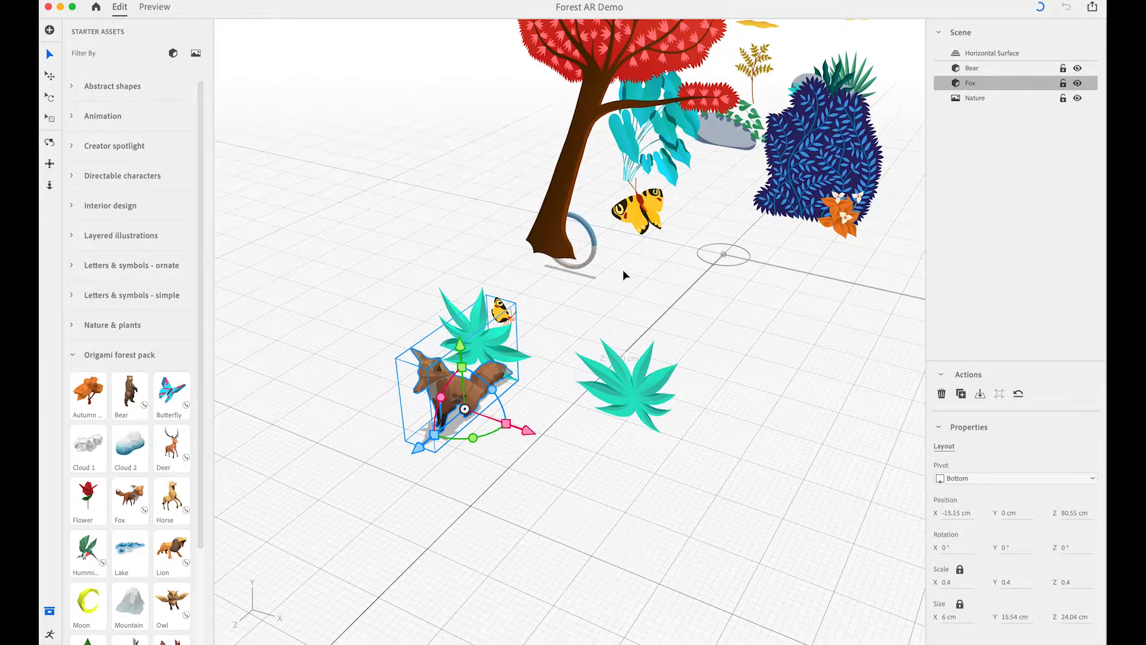
left_click_drag(540, 295, 821, 472)
left_click_drag(706, 449, 661, 505)
left_click_drag(776, 492, 847, 519)
left_click(511, 261)
Step: Give the fox a Tap trigger with a Play animation action
left_click_drag(512, 260, 685, 213)
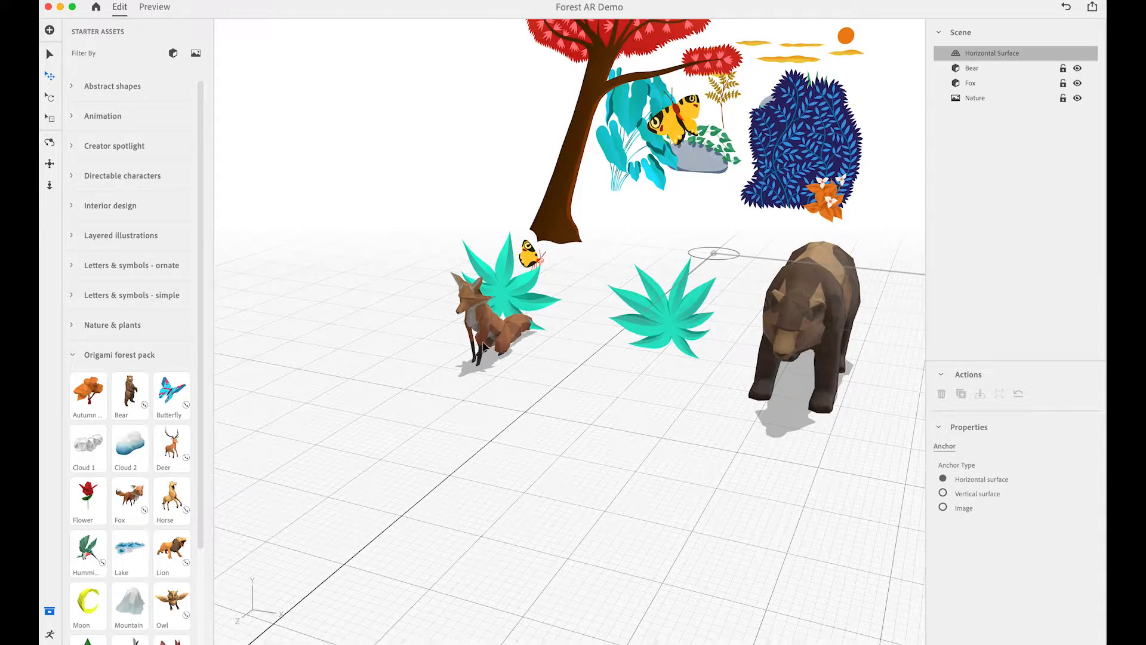
left_click(483, 350)
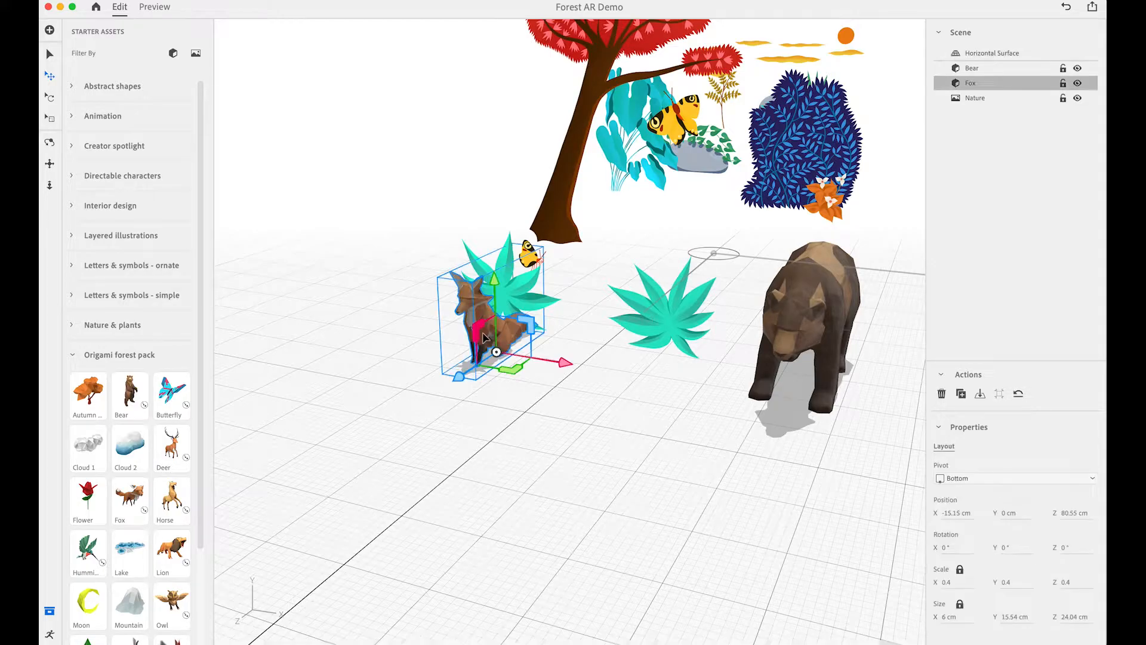
left_click(50, 637)
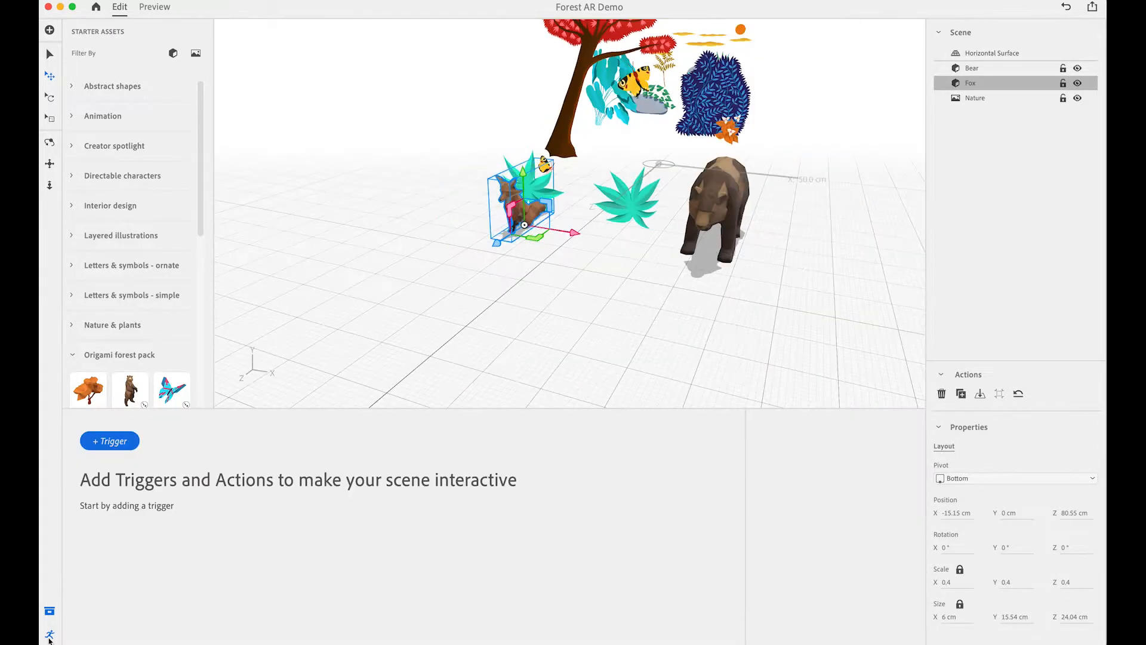
left_click(117, 445)
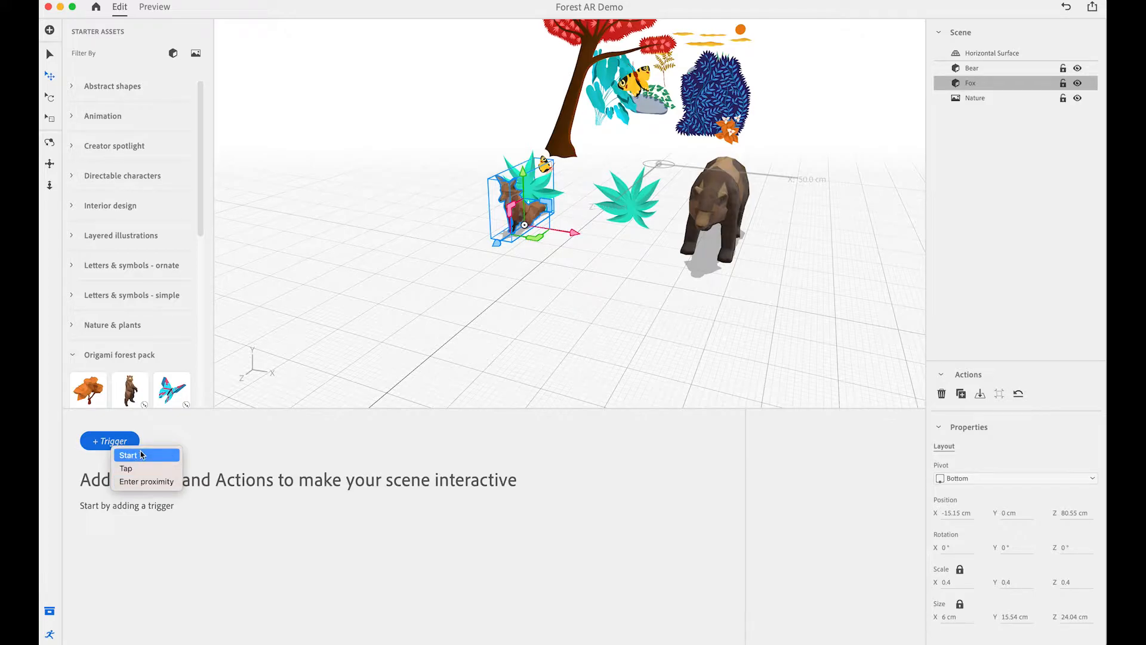
left_click(146, 469)
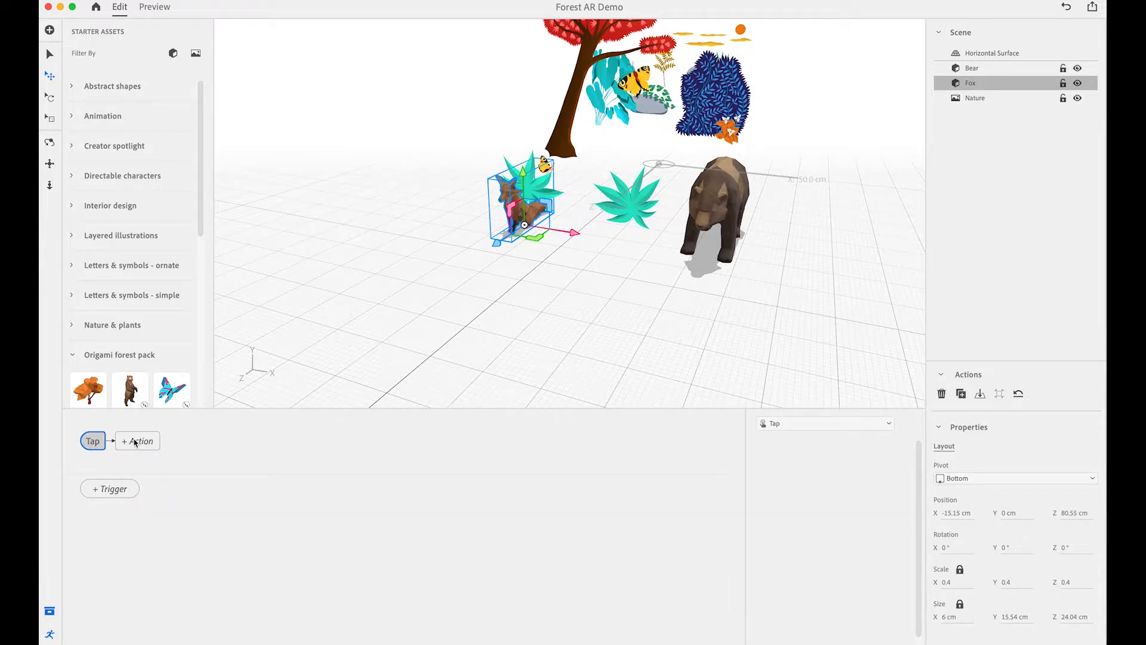
left_click(143, 444)
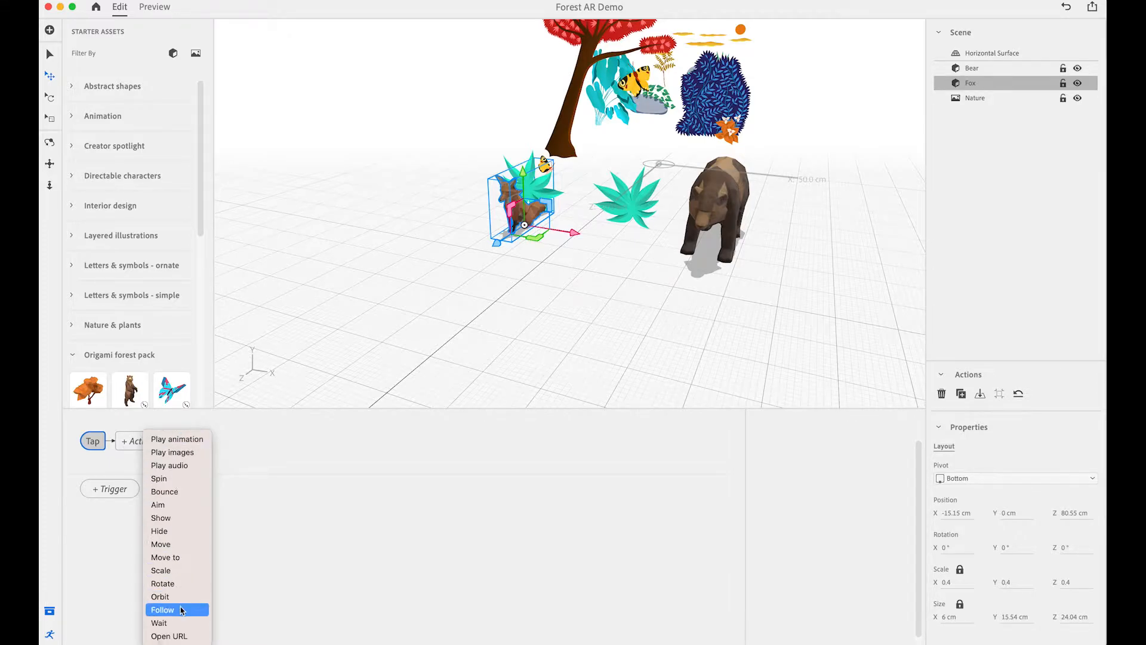
left_click(191, 441)
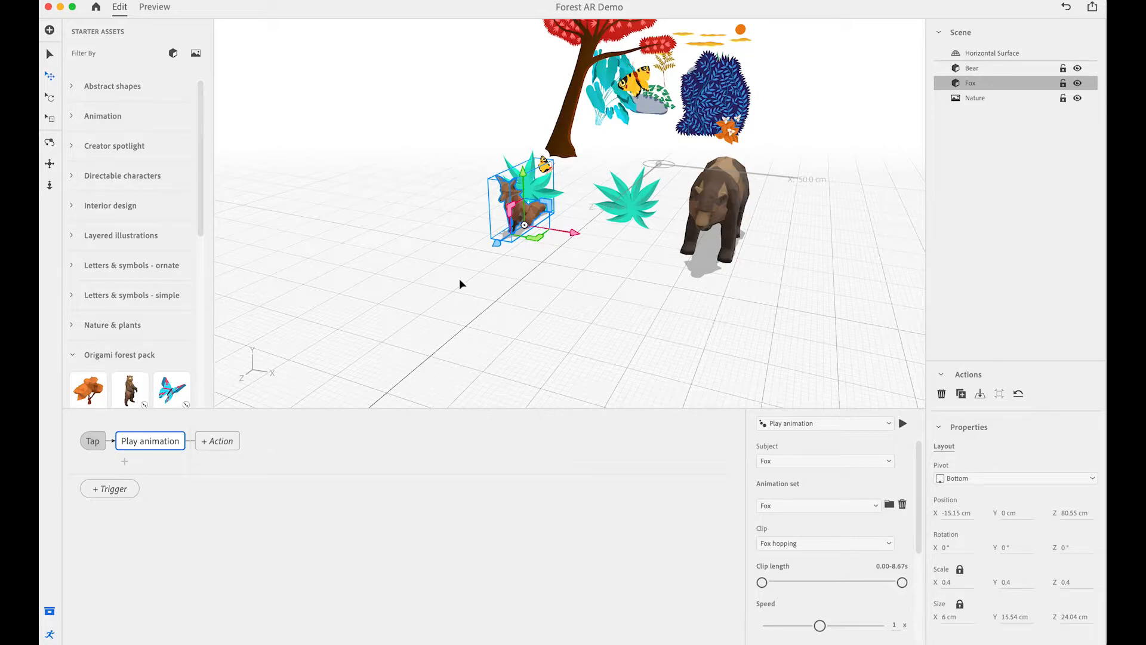
Step: Give the bear a Tap trigger with a Play animation action
left_click(716, 206)
left_click(615, 253)
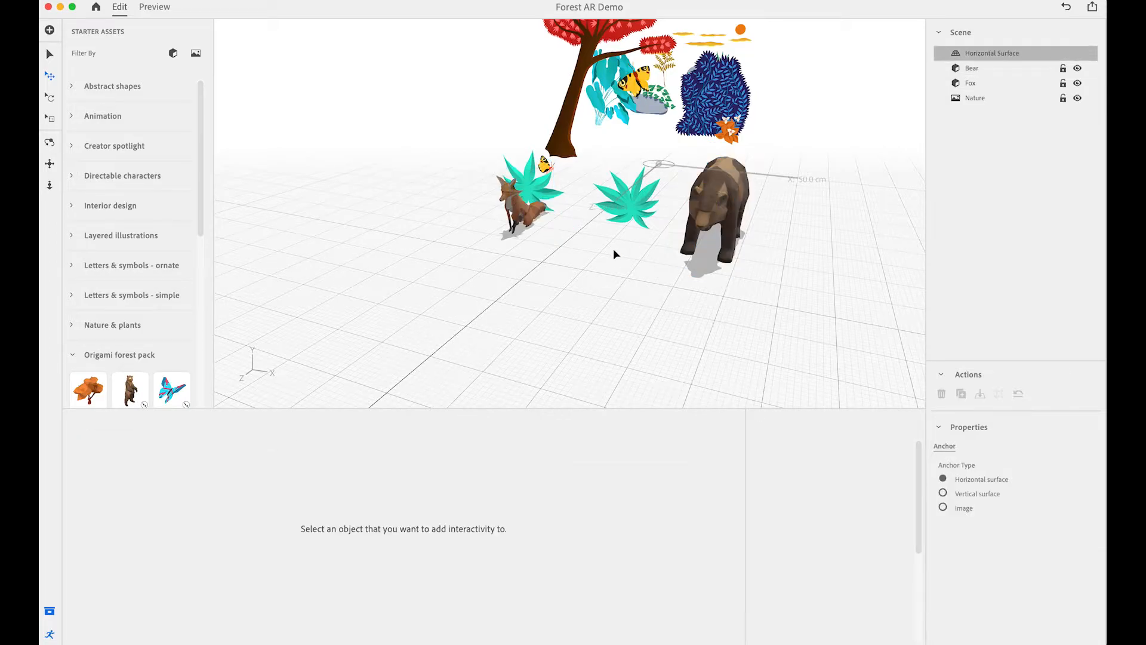
left_click(719, 210)
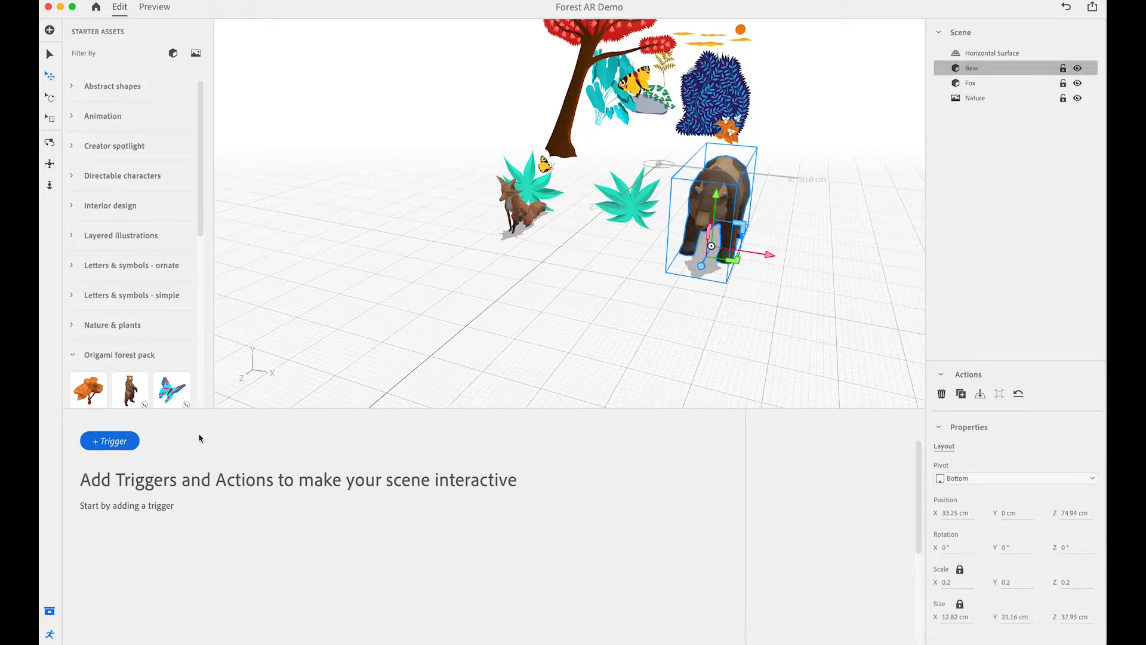
left_click(109, 443)
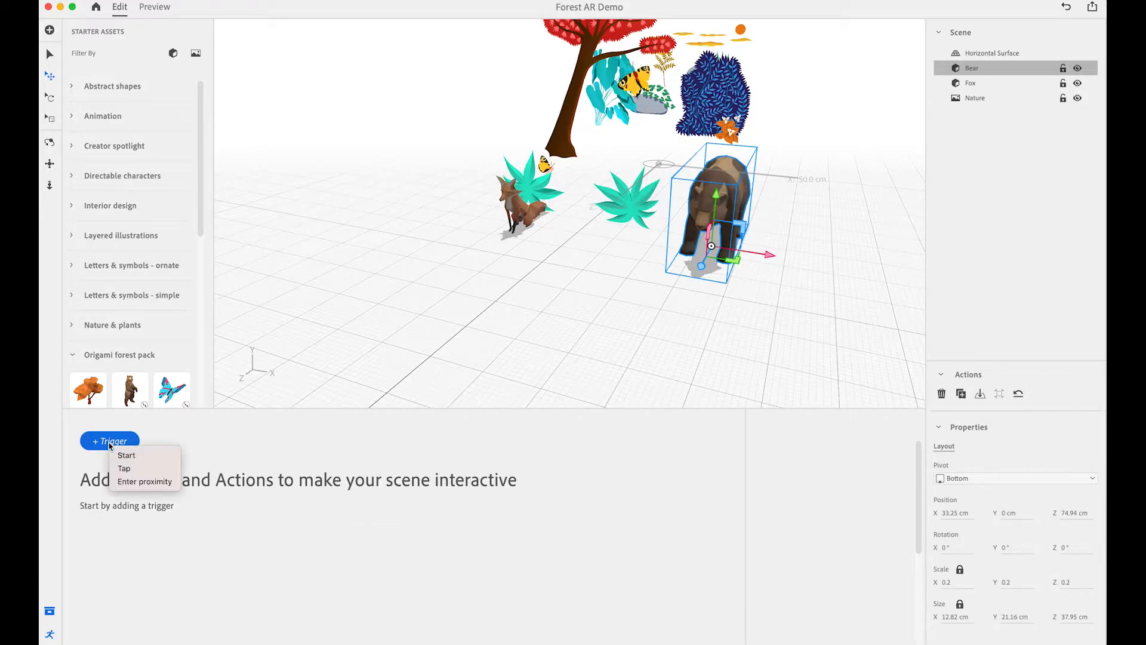
left_click(139, 470)
left_click(141, 446)
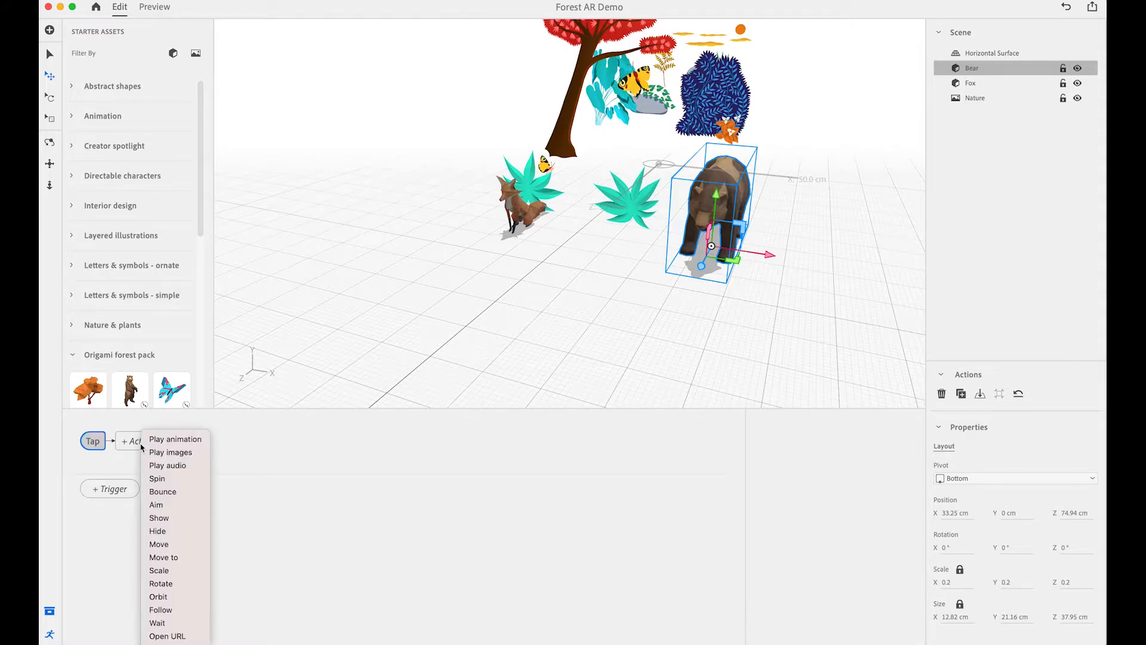
left_click(179, 442)
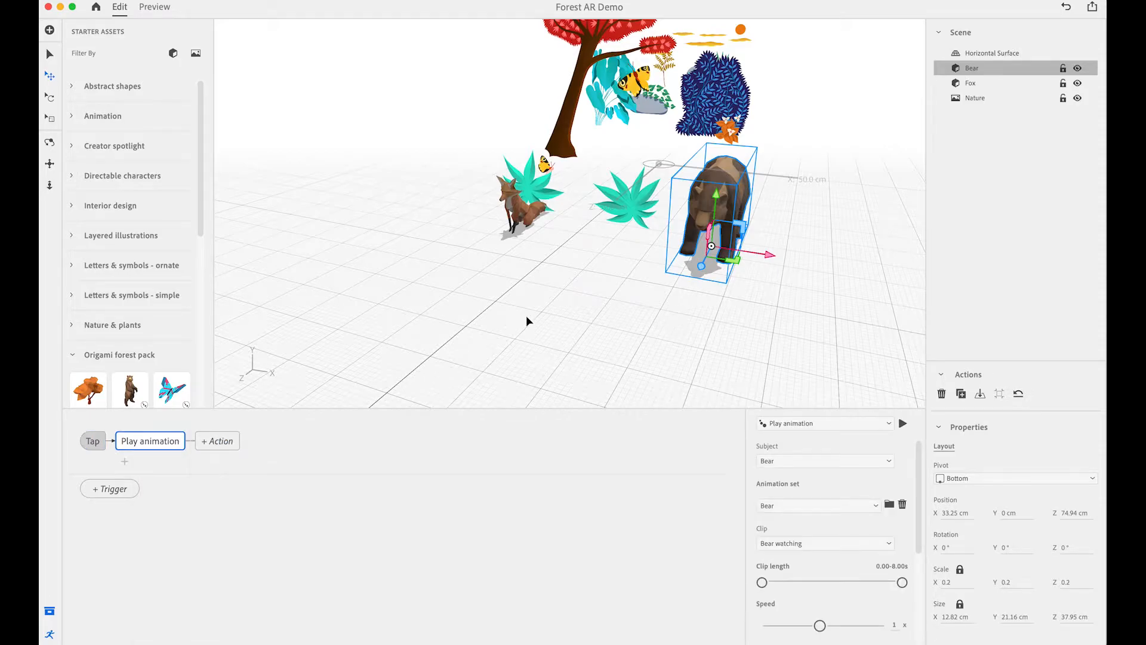
left_click(560, 211)
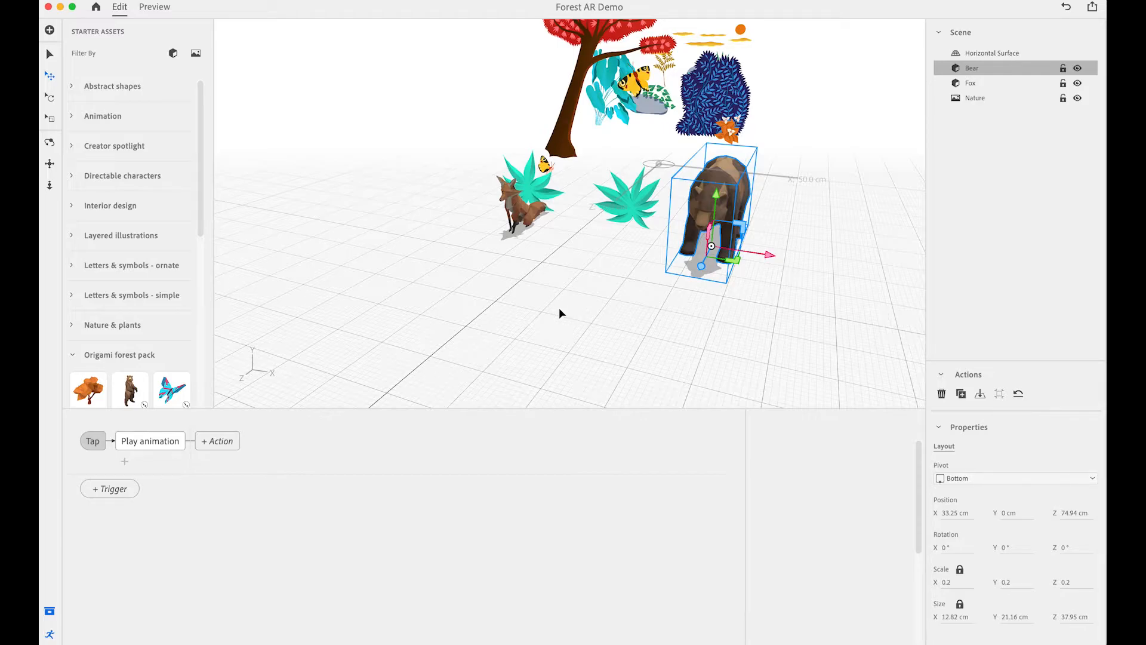
left_click(559, 310)
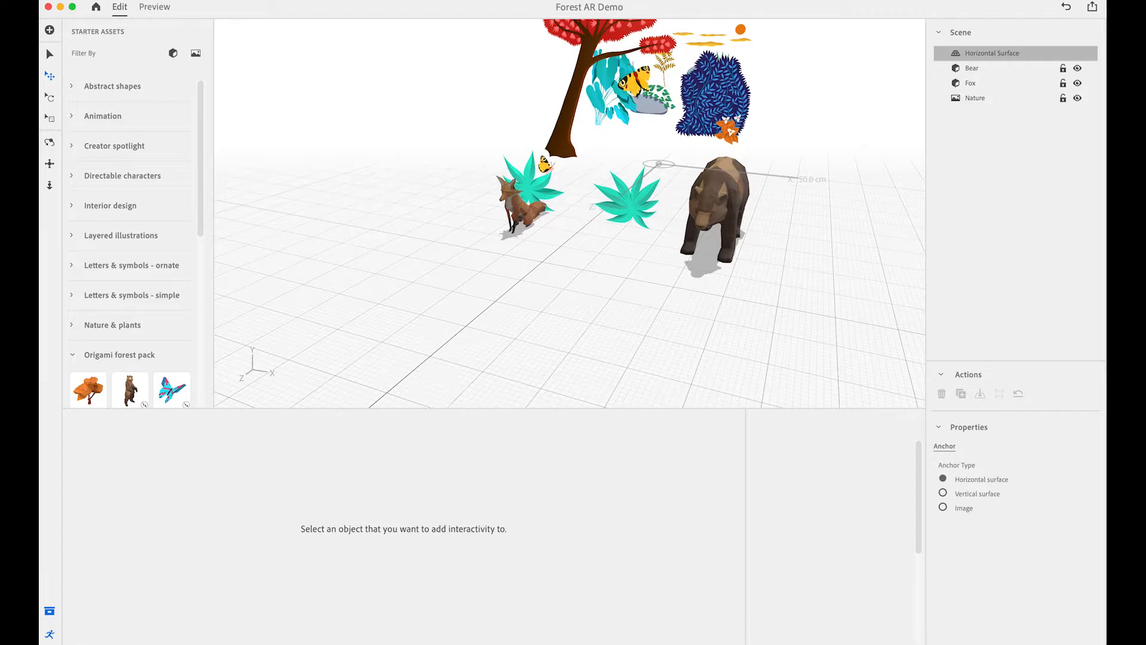
Step: Add the directable character Fern and place it behind the bear at about X 48 cm, Z -83 cm
left_click_drag(200, 176, 203, 249)
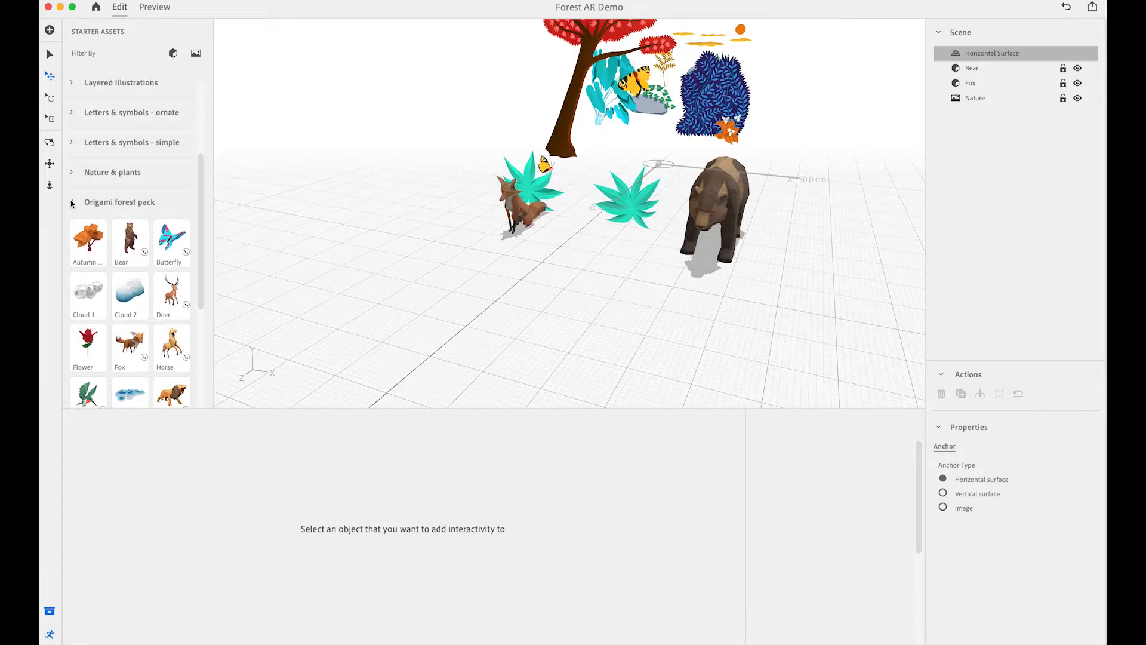
left_click(71, 203)
left_click(72, 176)
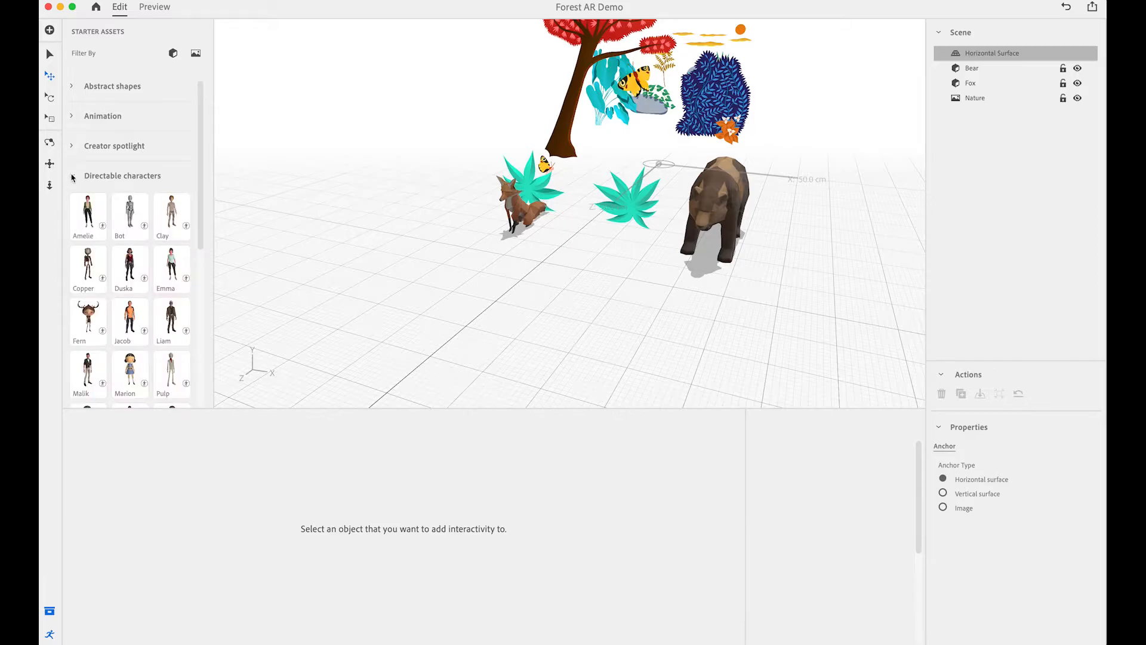
left_click_drag(198, 181, 198, 231)
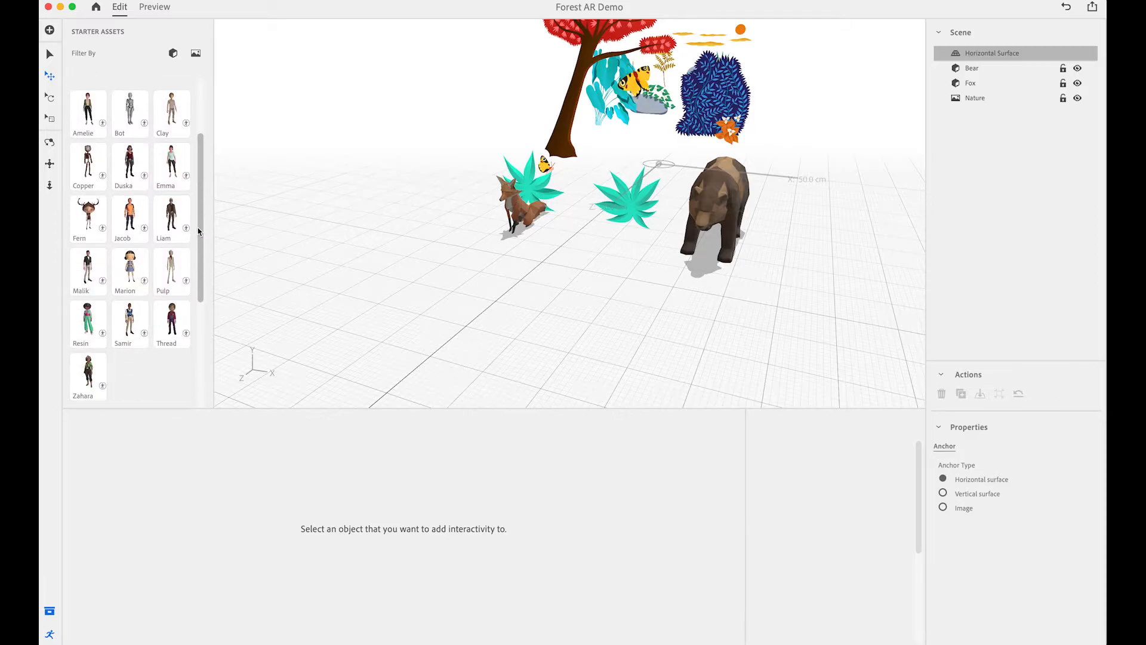
left_click(90, 219)
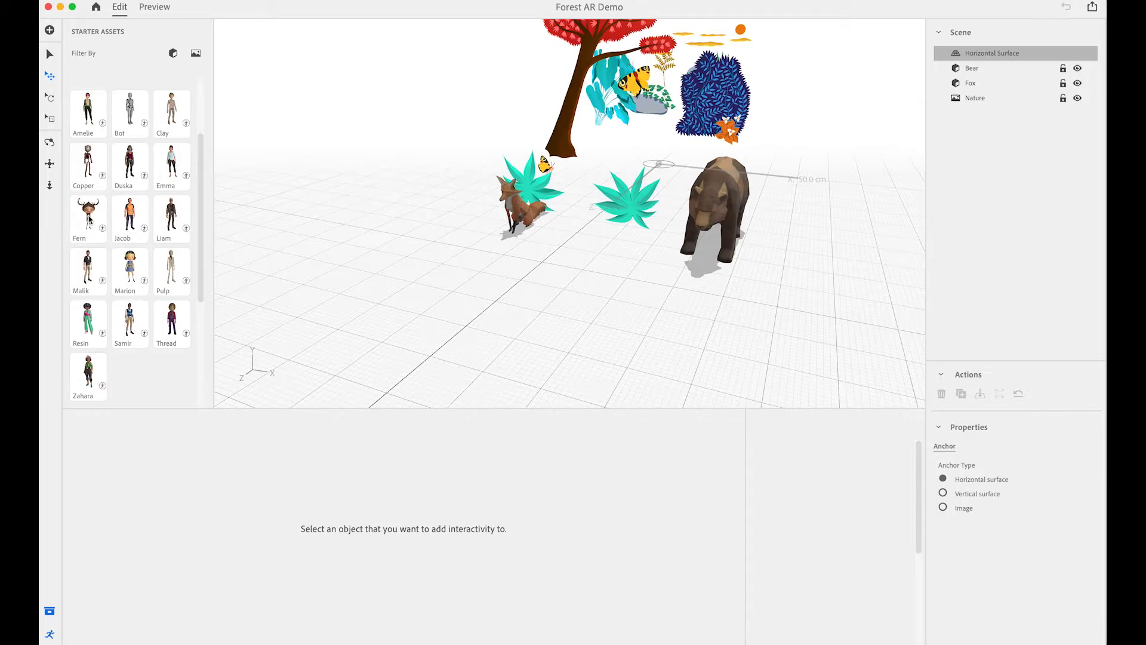
left_click_drag(628, 179, 845, 211)
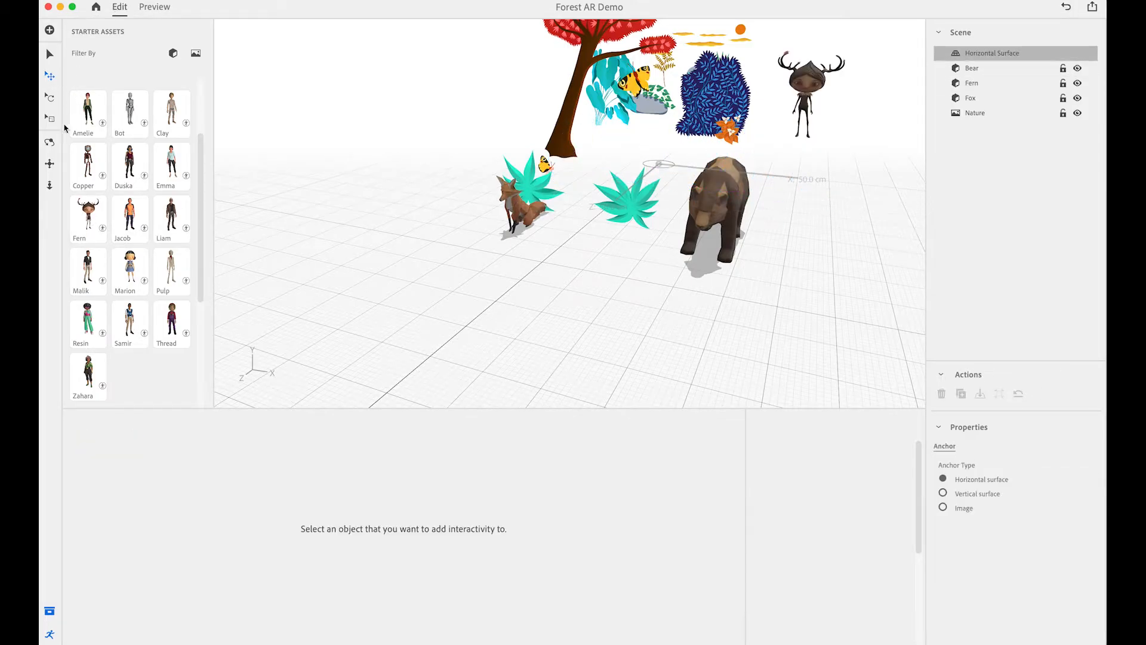
left_click(50, 142)
left_click_drag(694, 214, 635, 231)
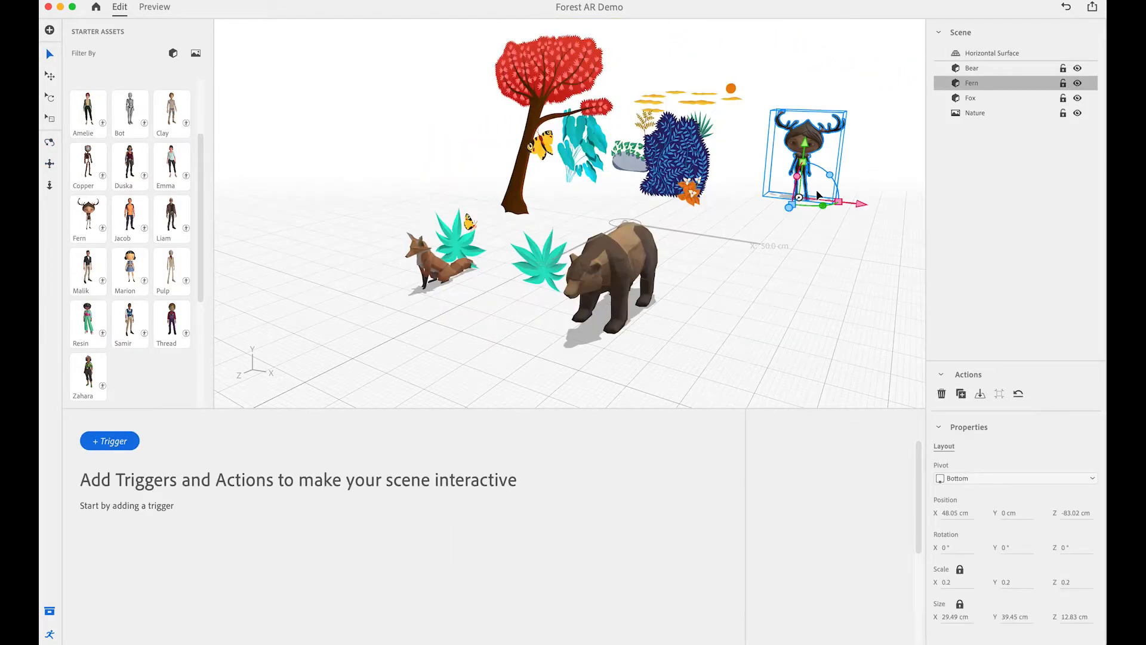
left_click(827, 244)
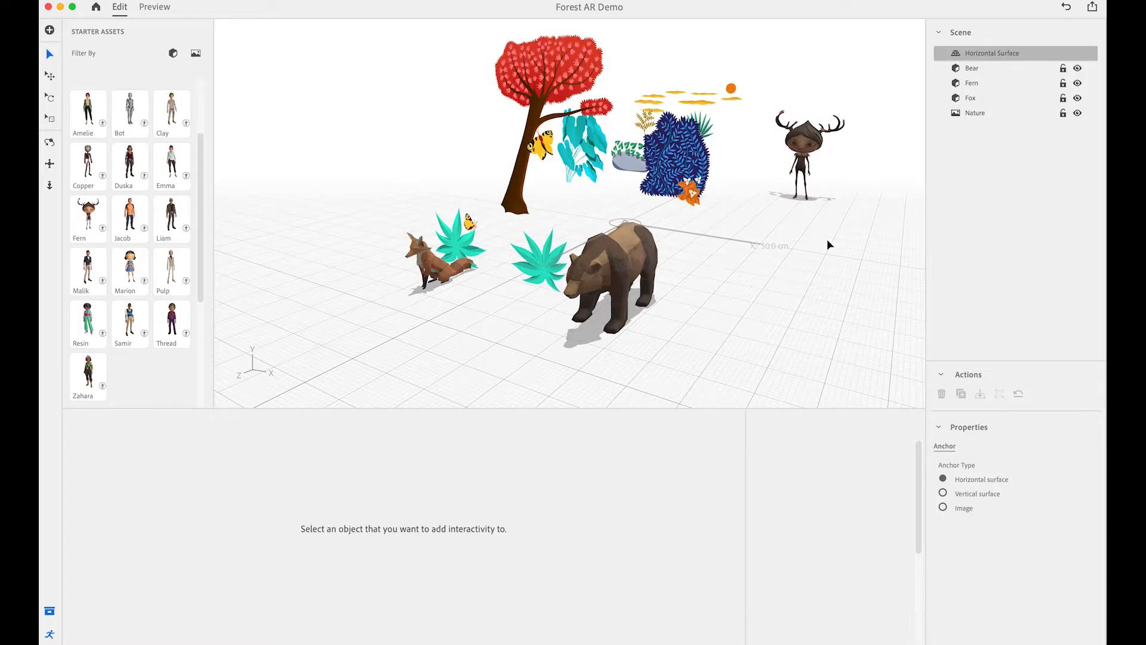
Step: Give Fern a Tap trigger with a Follow action that has the Camera as its follow target
left_click(806, 146)
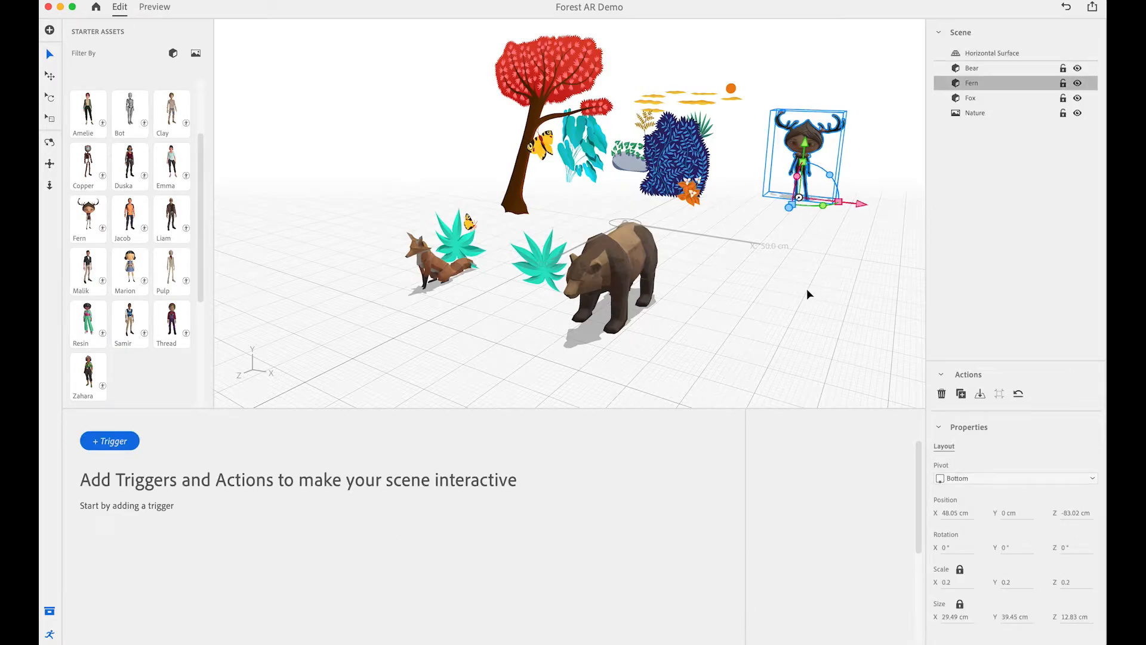
left_click(109, 441)
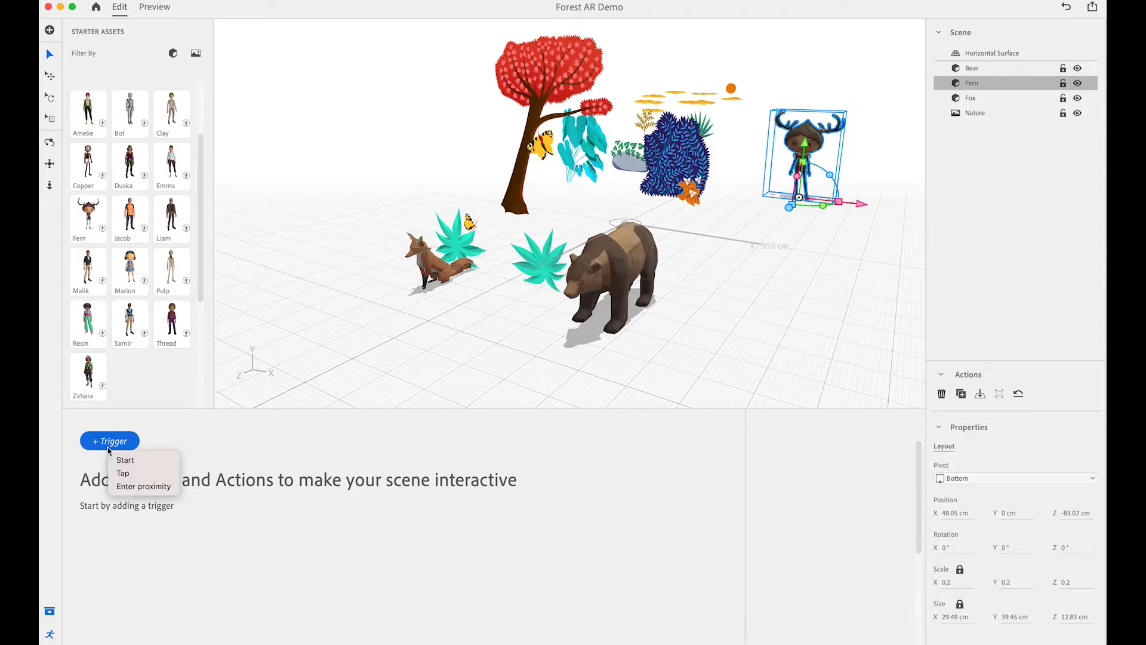
left_click(132, 476)
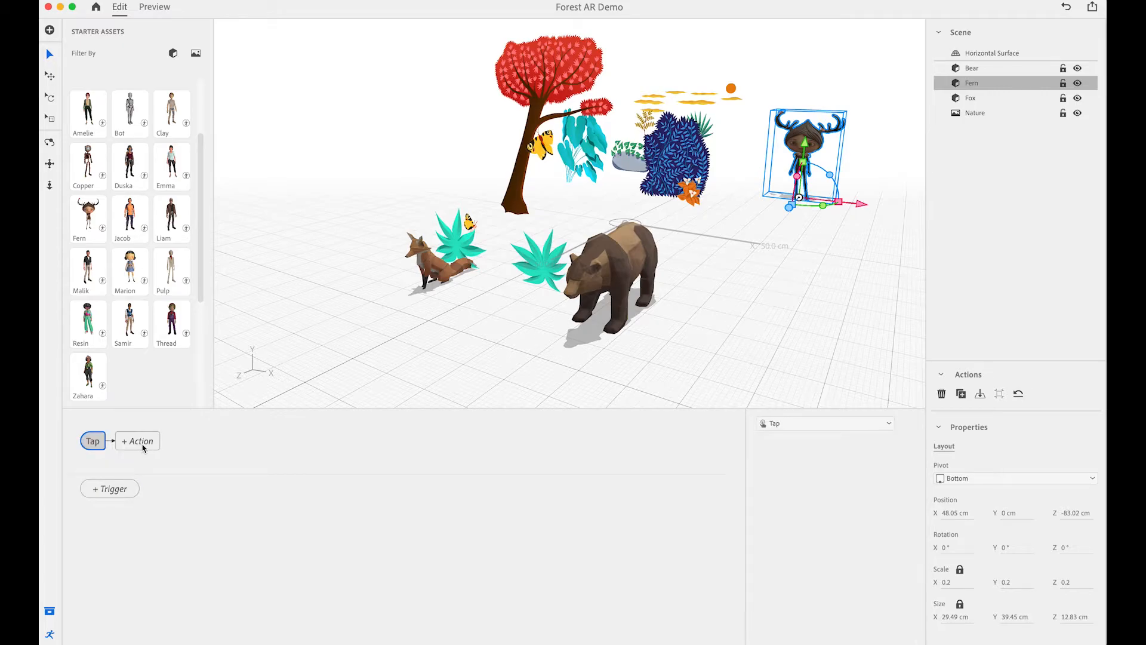
left_click(138, 444)
left_click(156, 610)
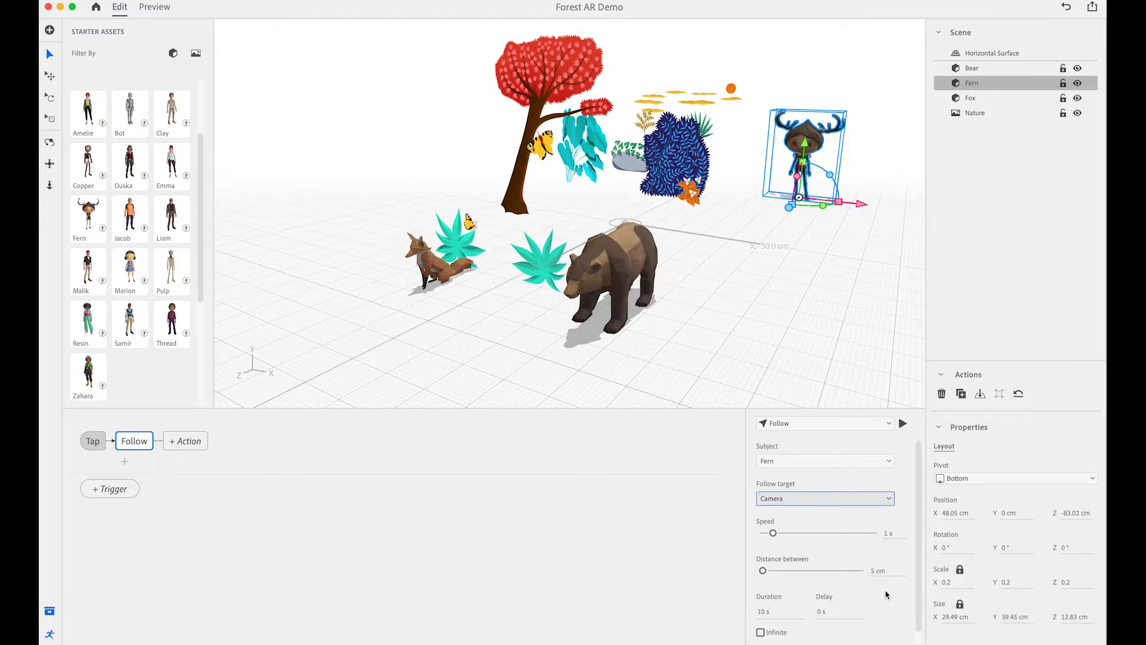
left_click(818, 314)
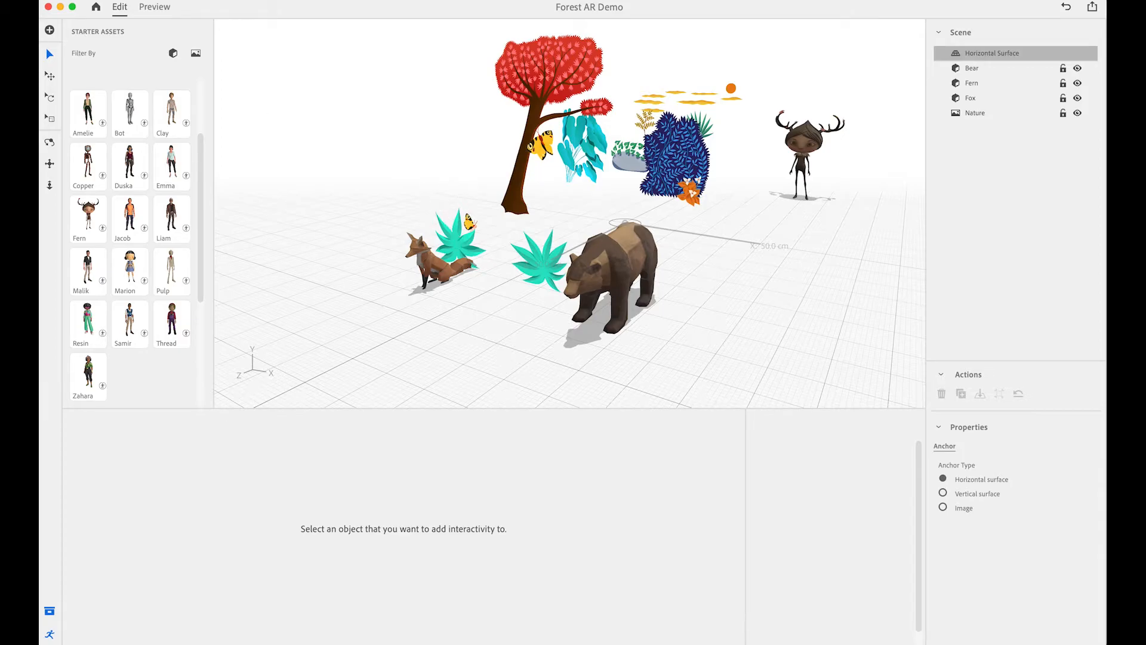
Step: Preview the scene and test the tap interactions of the fox, the bear and Fern
left_click(154, 7)
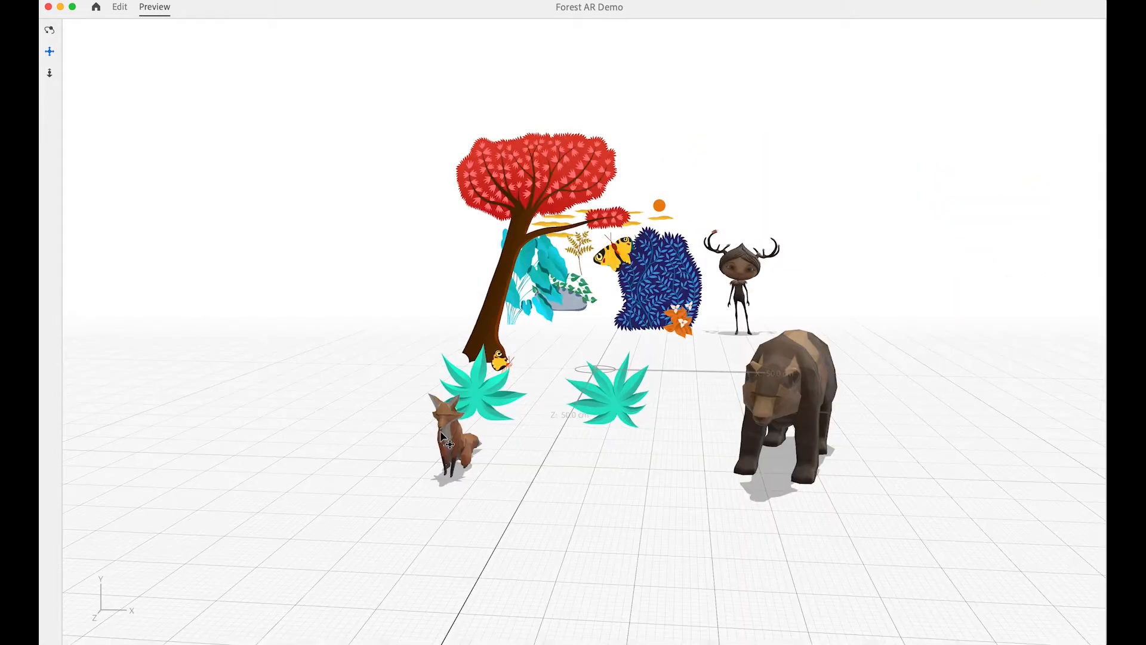
left_click(451, 428)
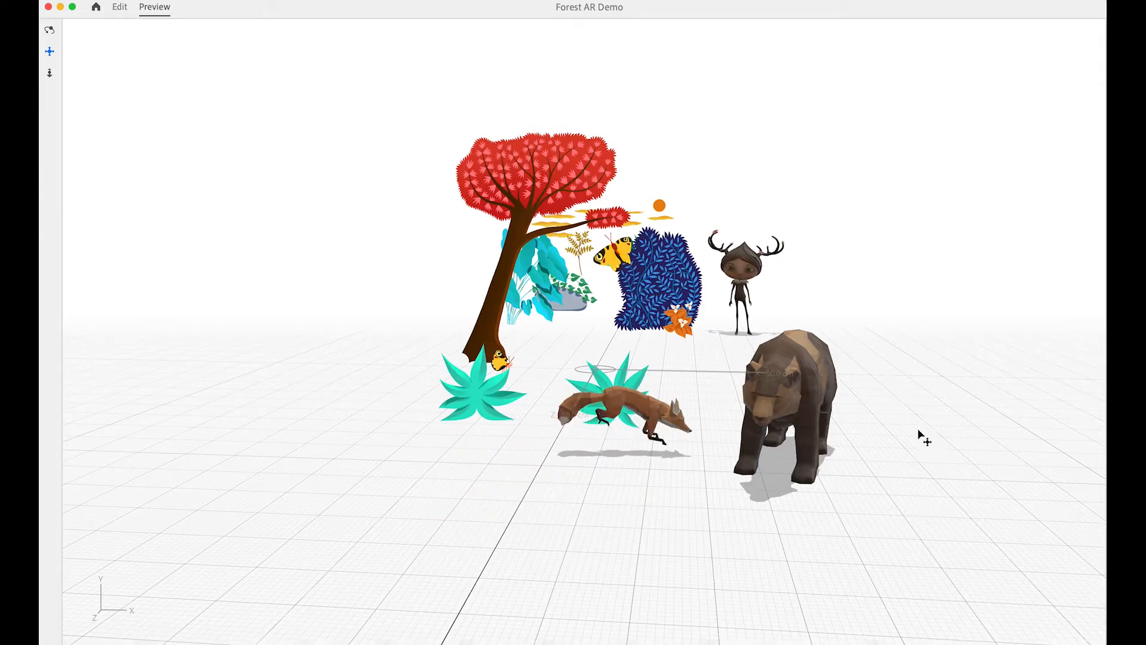
left_click(800, 391)
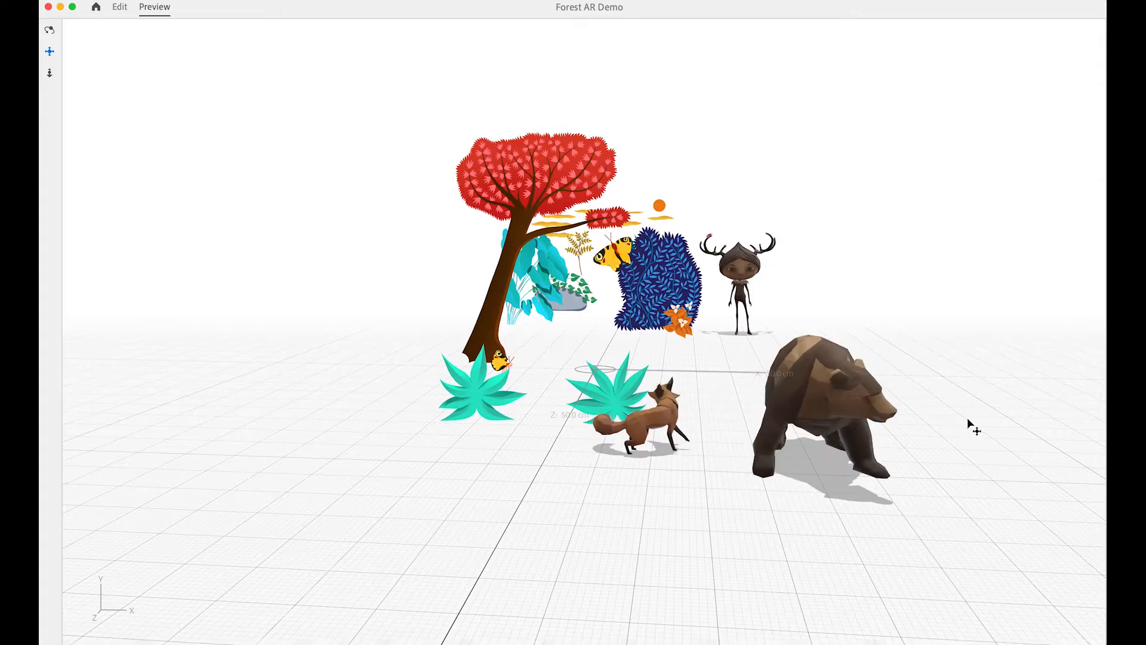
left_click(741, 273)
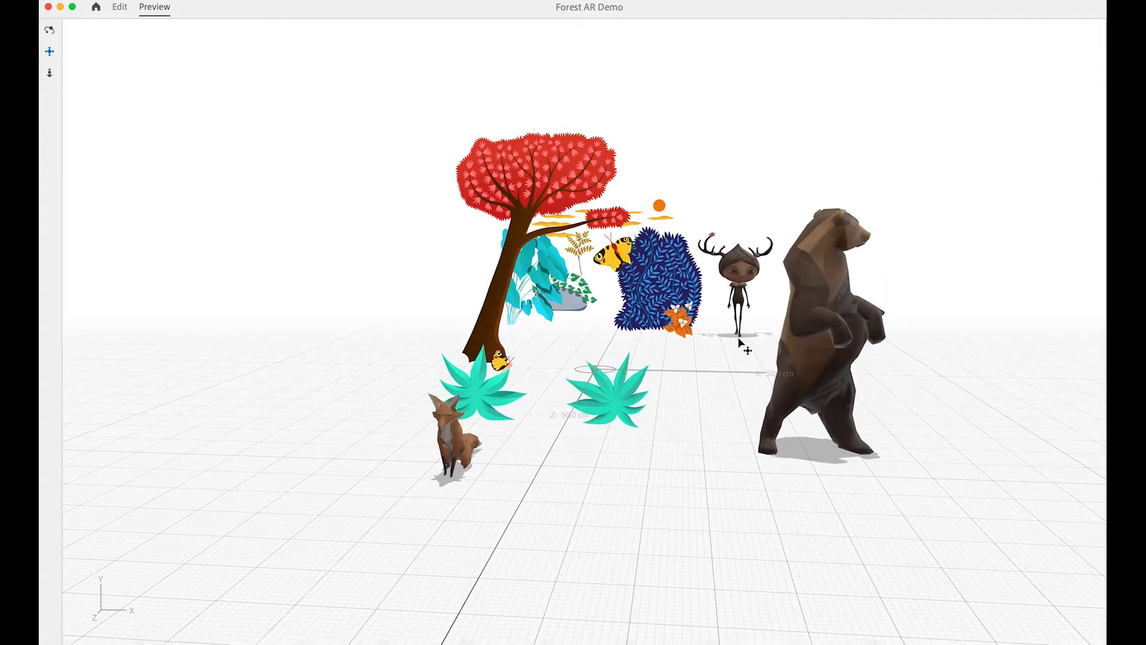
Step: Navigate around the previewed scene to examine how Fern follows the camera and how the animals and nature layers look from different viewpoints
key("3")
left_click_drag(714, 360, 720, 270)
key("1")
left_click_drag(936, 359, 842, 359)
key("2")
left_click_drag(935, 364, 604, 325)
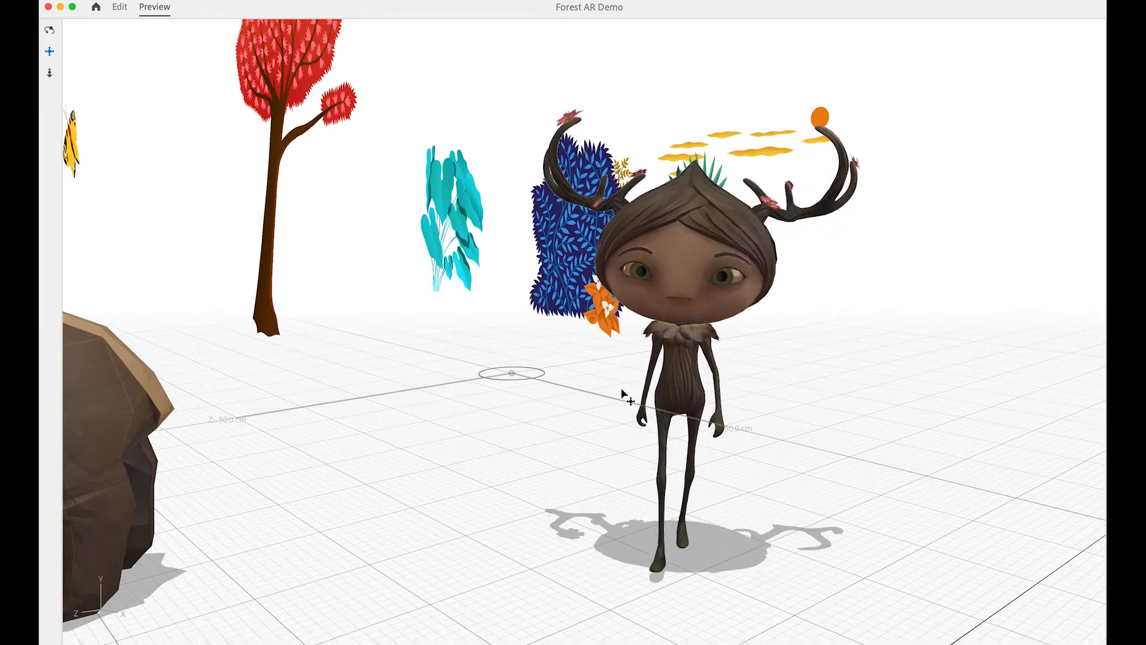
scroll(731, 388, "up", 5)
scroll(776, 385, "down", 4)
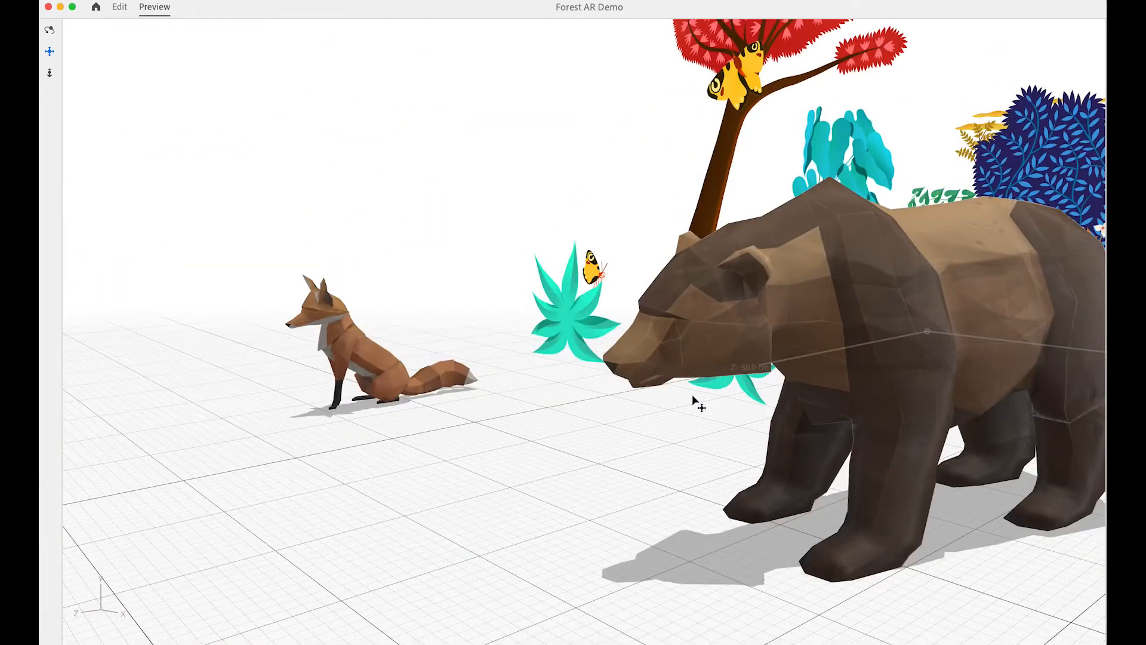
left_click_drag(651, 448, 653, 449)
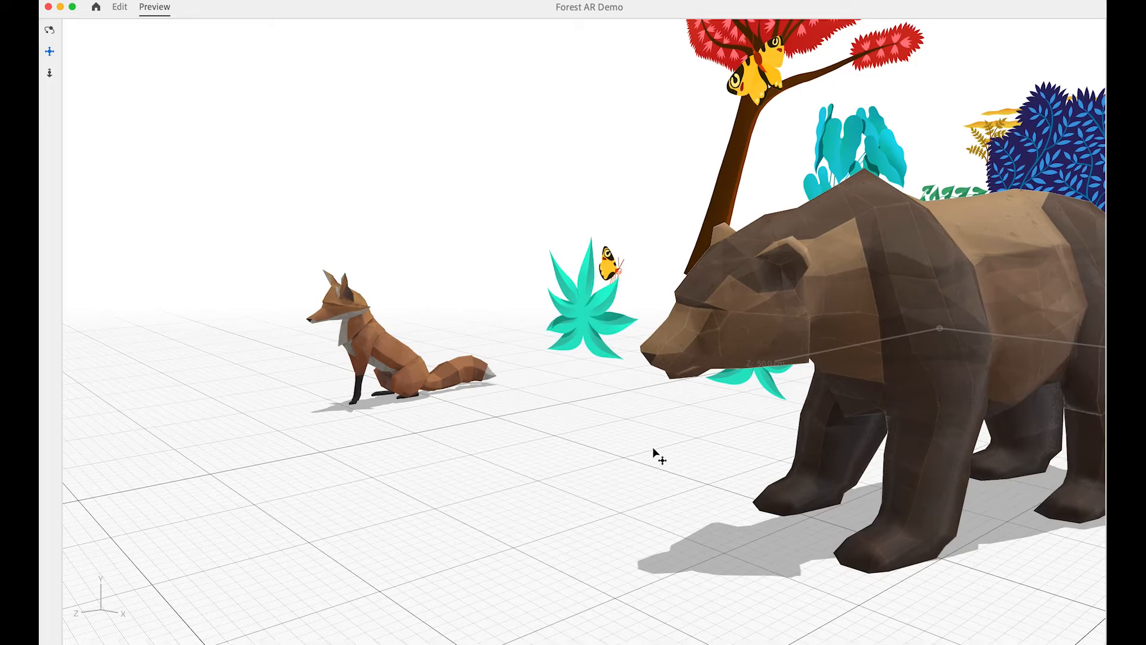